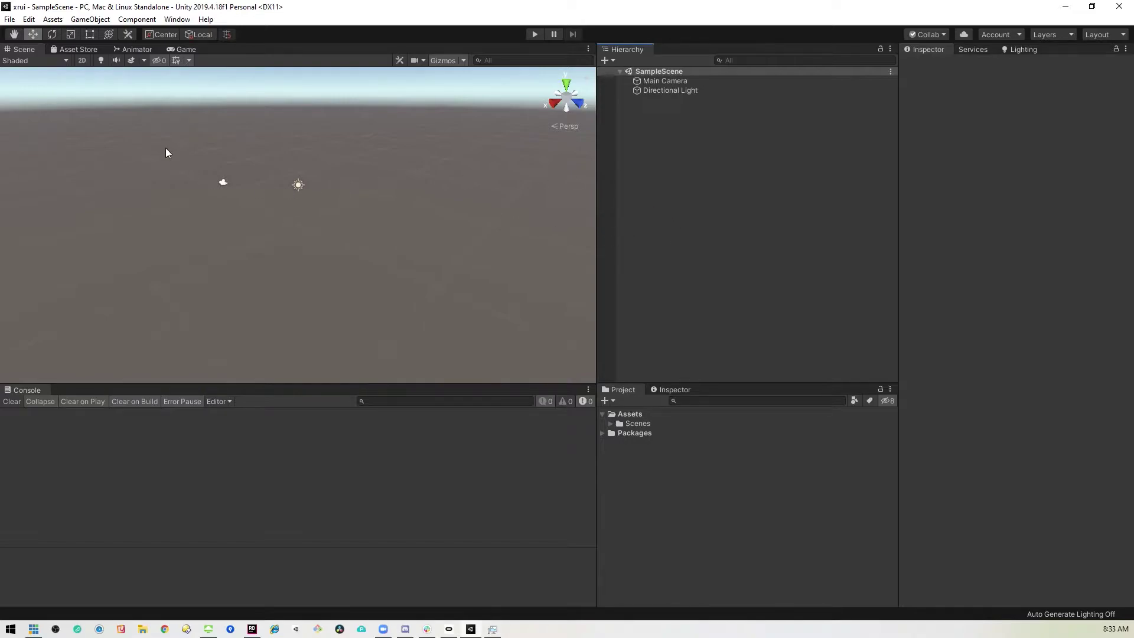
# Open the Edit menu in the Unity menu bar
pyautogui.click(28, 19)
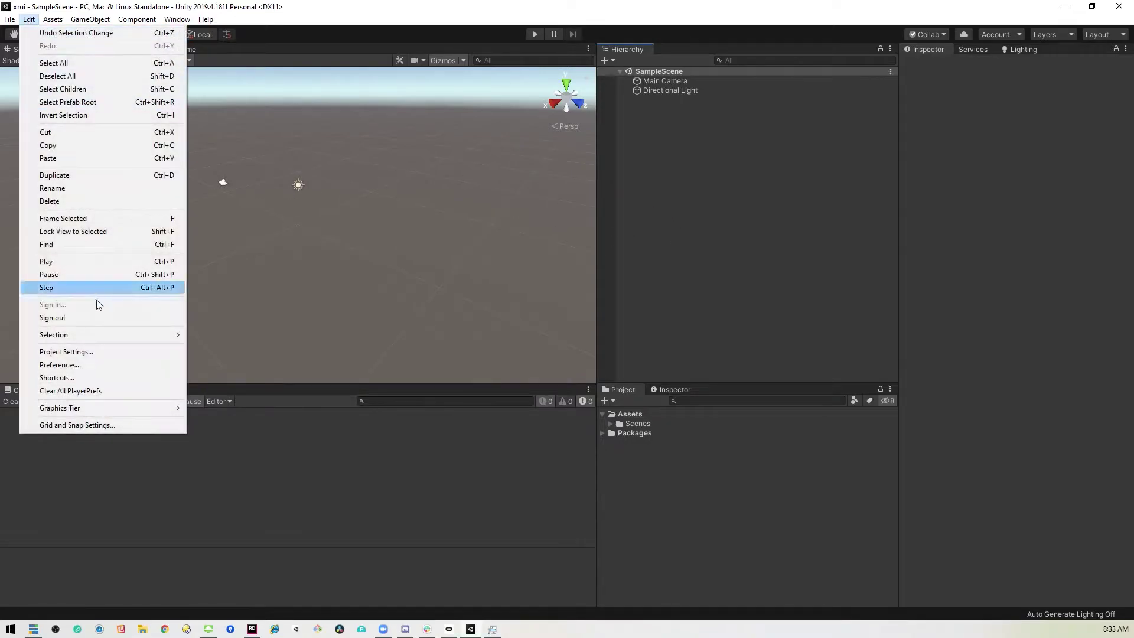
# Install XR Plugin Management in Project Settings and tick the Oculus provider, then close the window
pyautogui.click(66, 352)
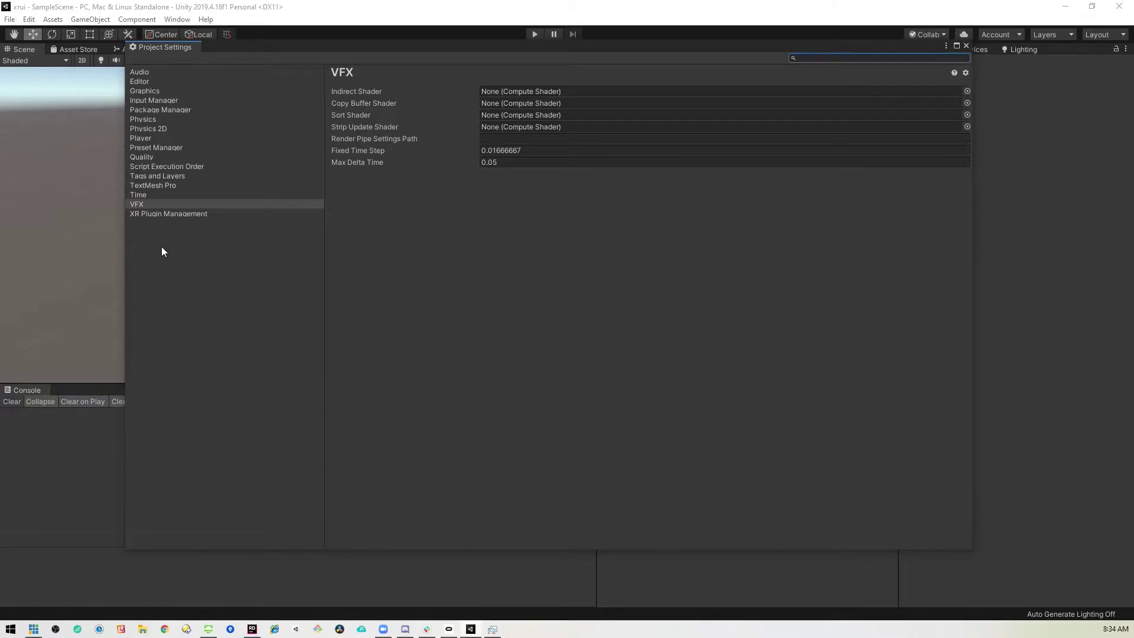
pyautogui.click(172, 215)
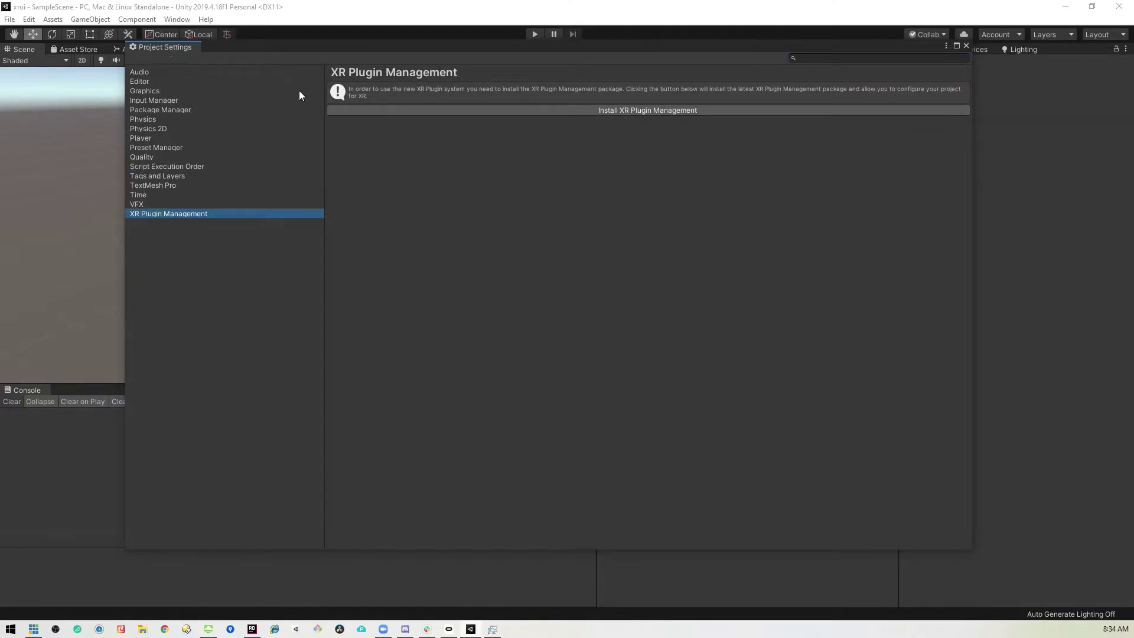
pyautogui.click(715, 112)
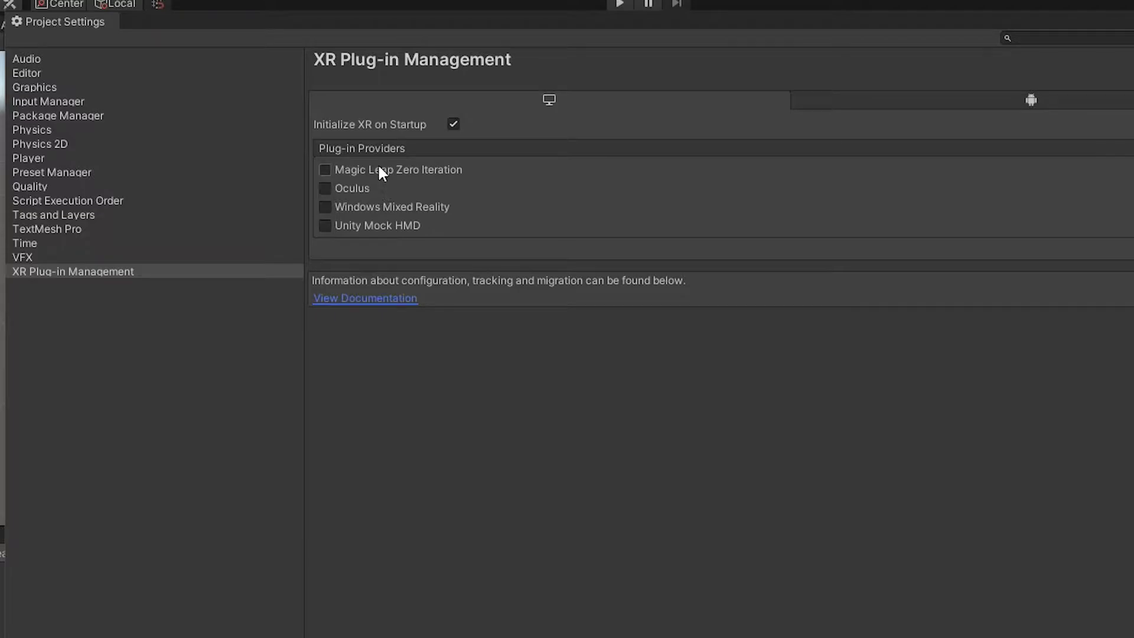
pyautogui.click(325, 188)
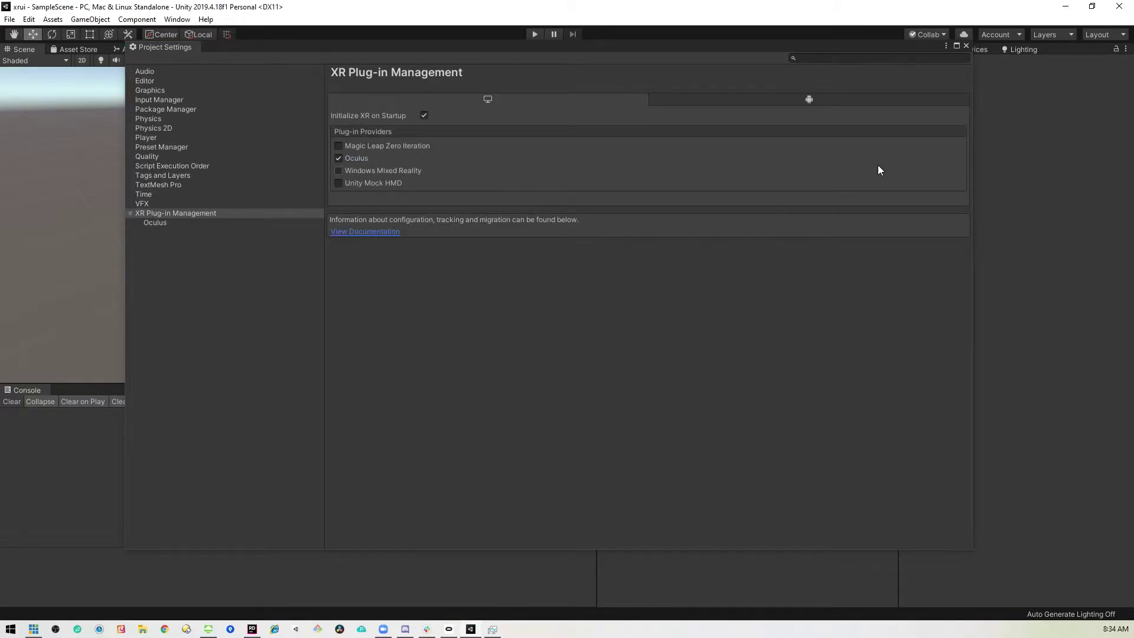
pyautogui.click(966, 46)
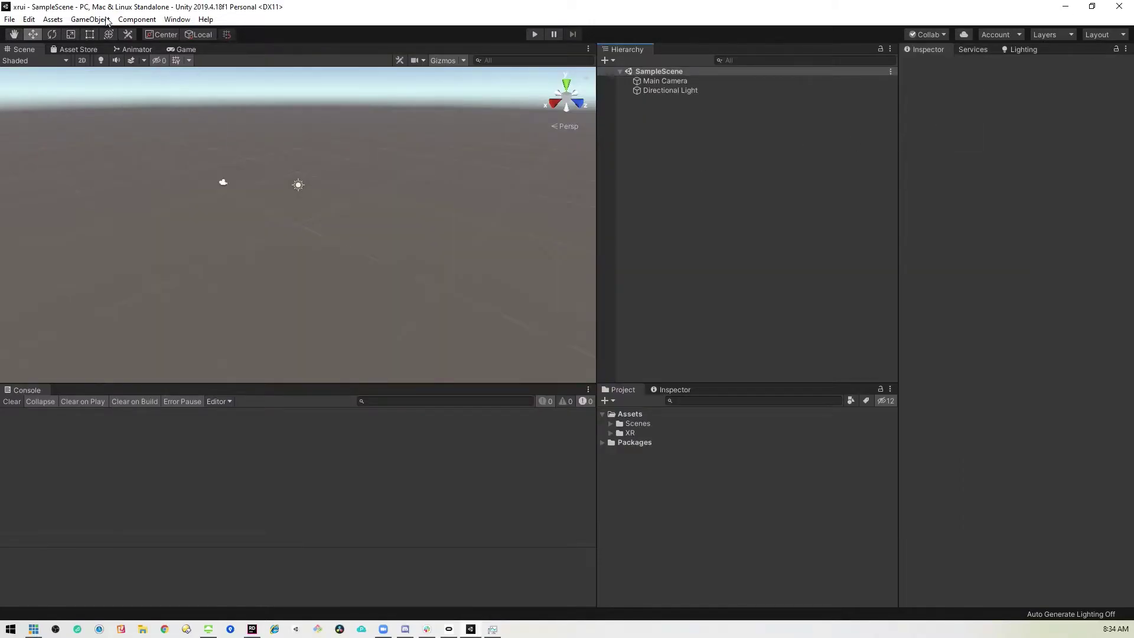
# Open the Package Manager with preview packages shown and search for 'xr'
pyautogui.click(175, 22)
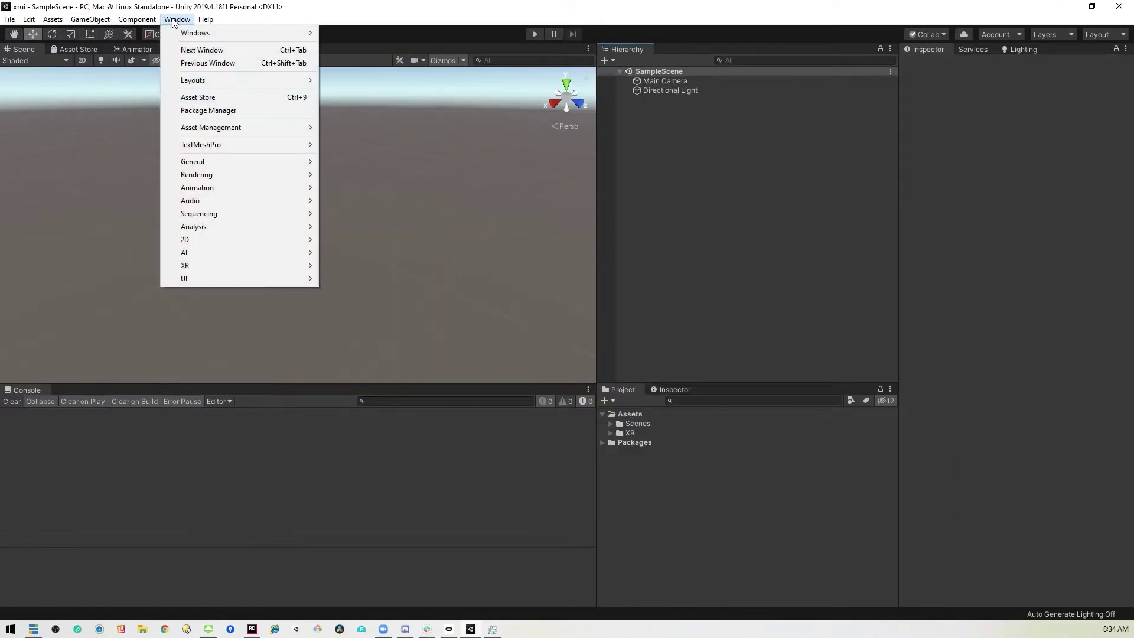
pyautogui.click(233, 111)
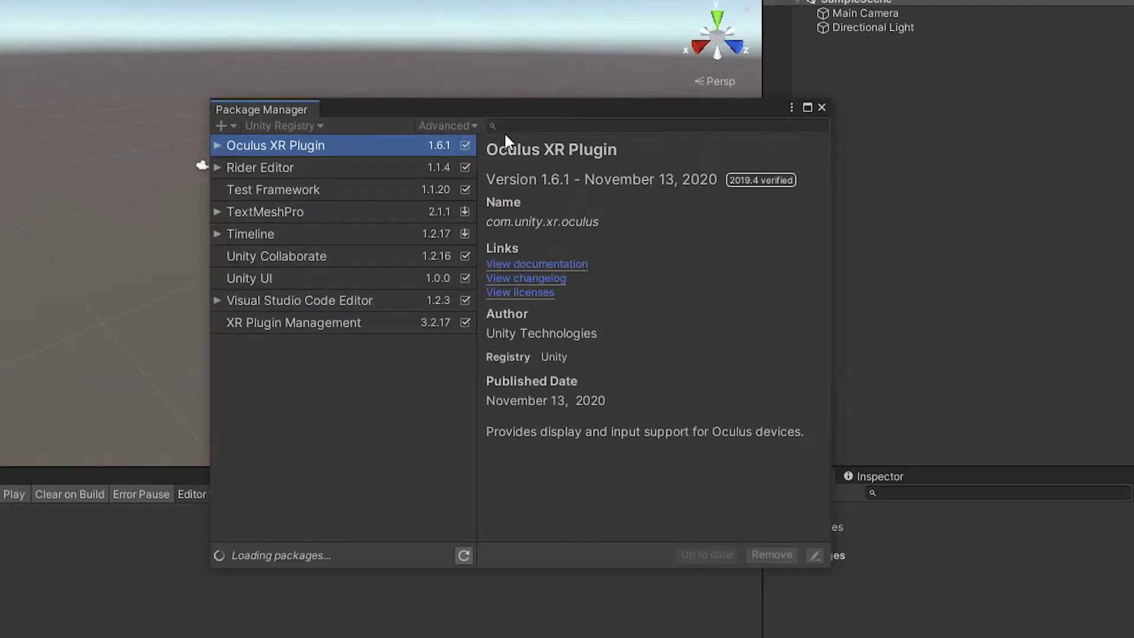
pyautogui.click(472, 124)
pyautogui.click(484, 186)
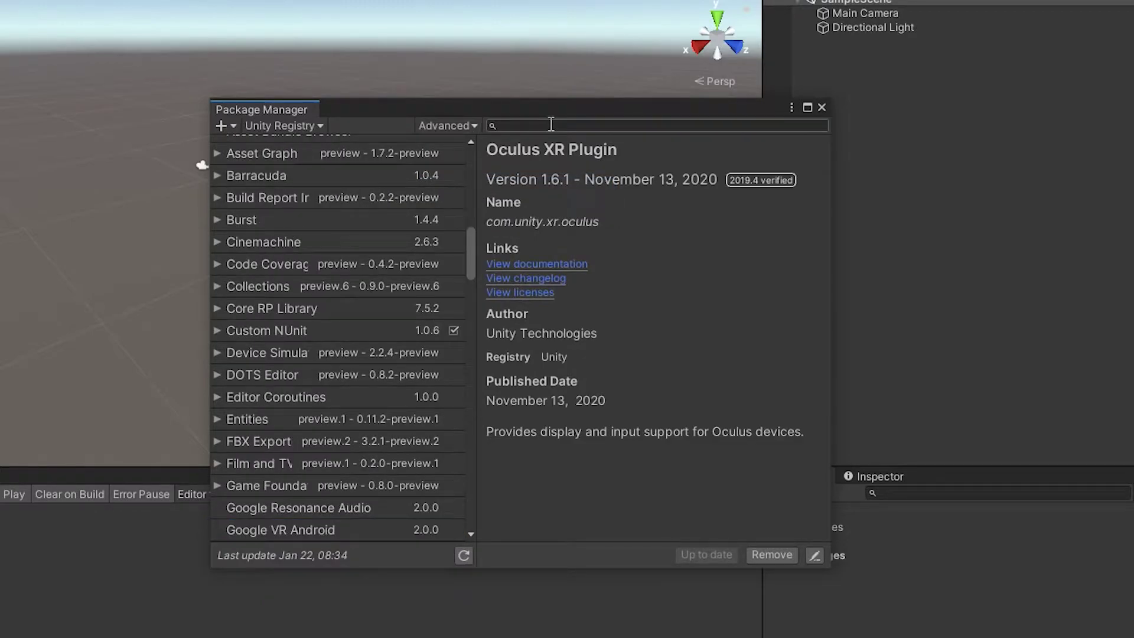
pyautogui.write('xr')
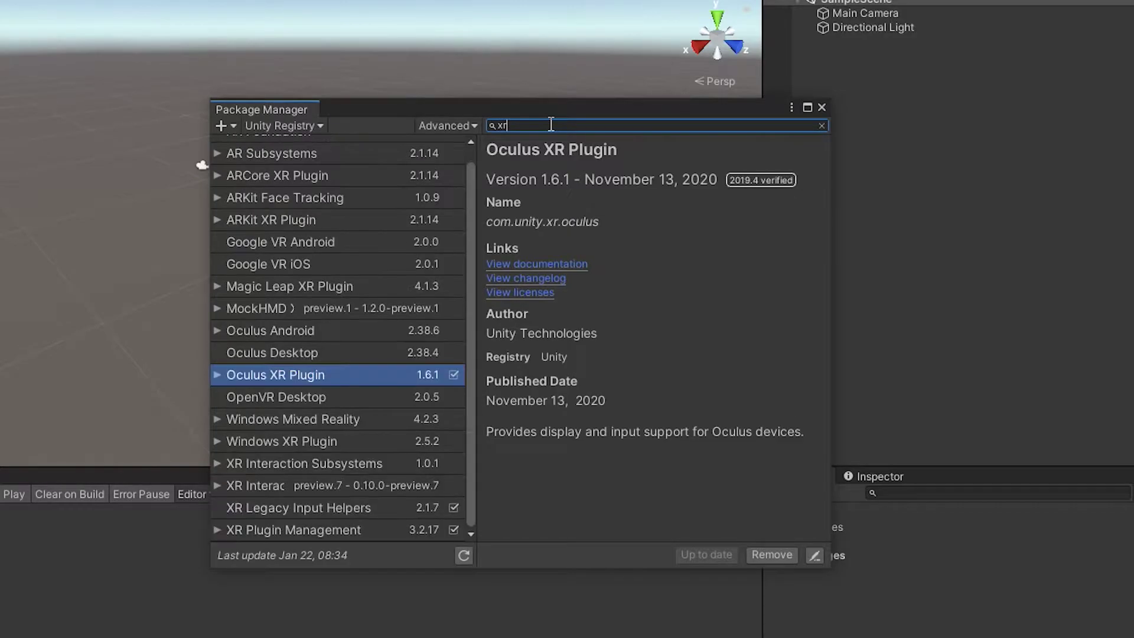
# Install XR Interaction Toolkit 0.10.0-preview.7 and enable the new input backends with a restart
pyautogui.click(270, 487)
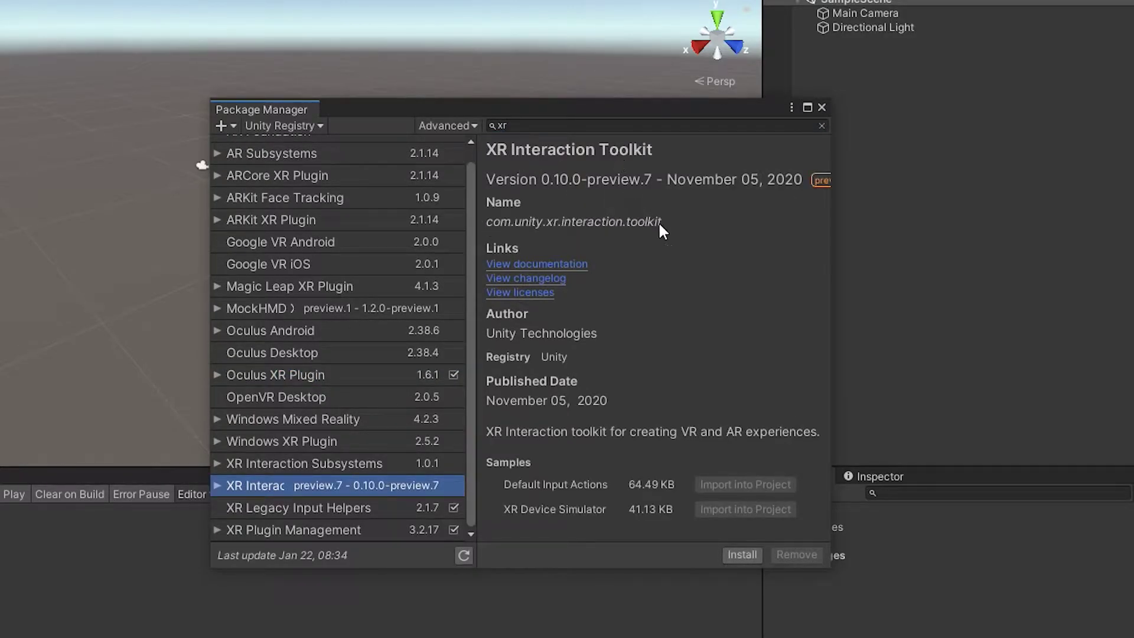
pyautogui.click(741, 555)
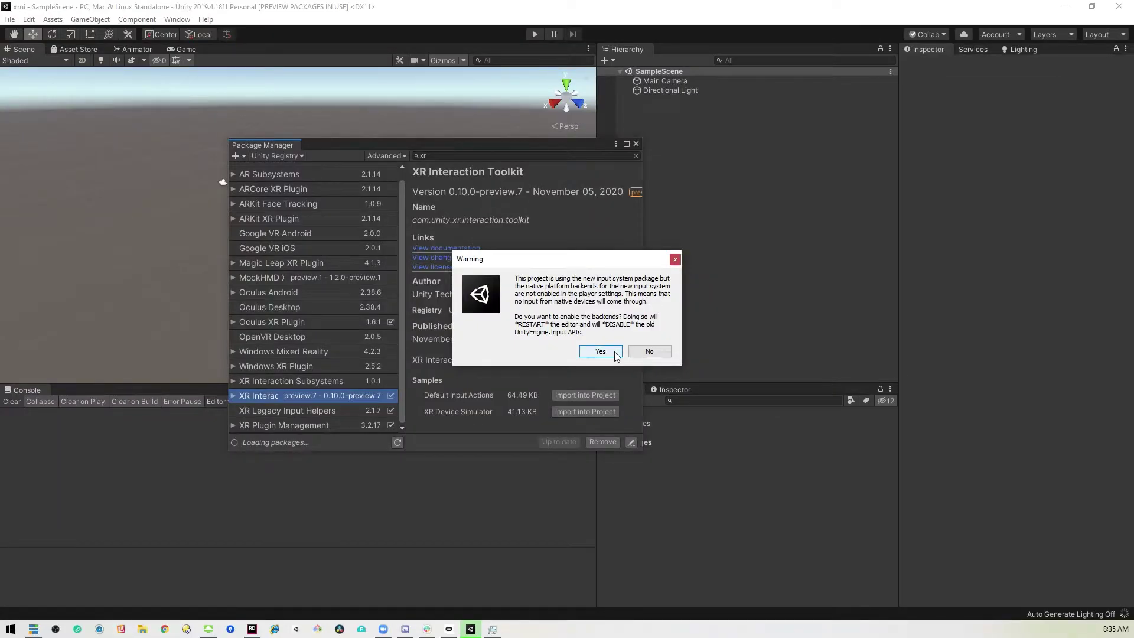
pyautogui.click(614, 353)
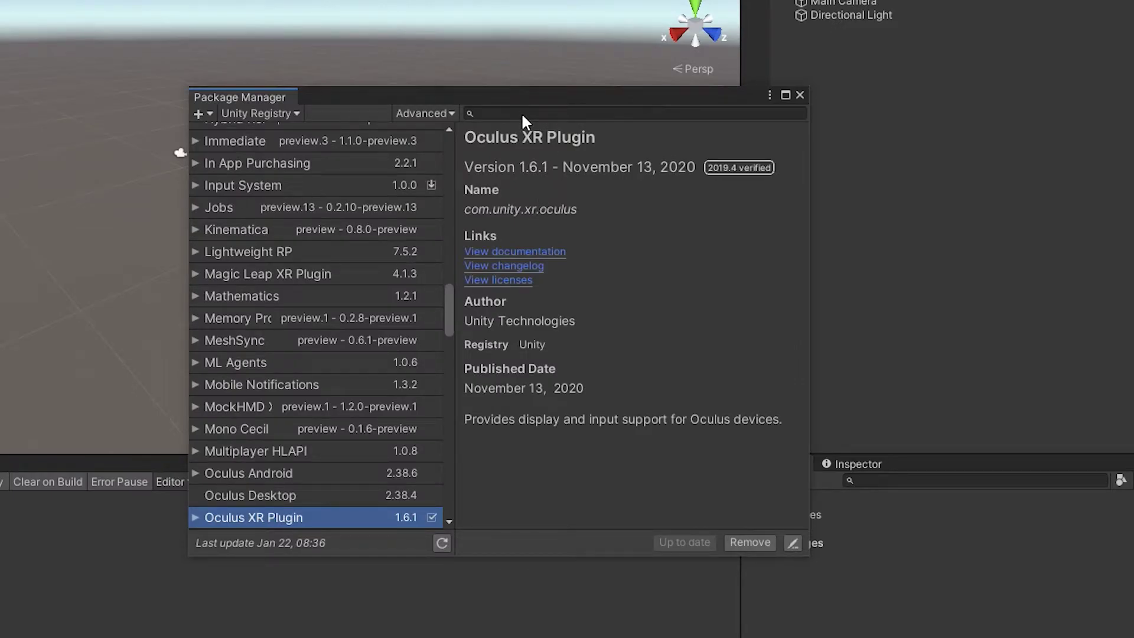
# Import XR Interaction Toolkit's Default Input Actions sample into Assets/Samples and close Package Manager
pyautogui.click(524, 114)
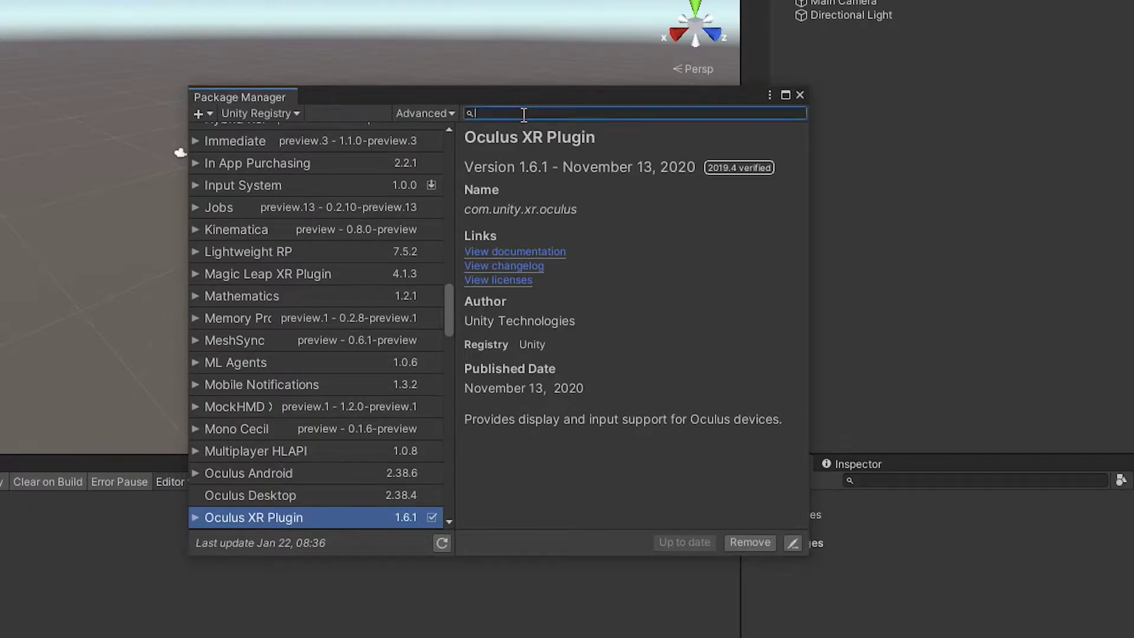
pyautogui.write('xr')
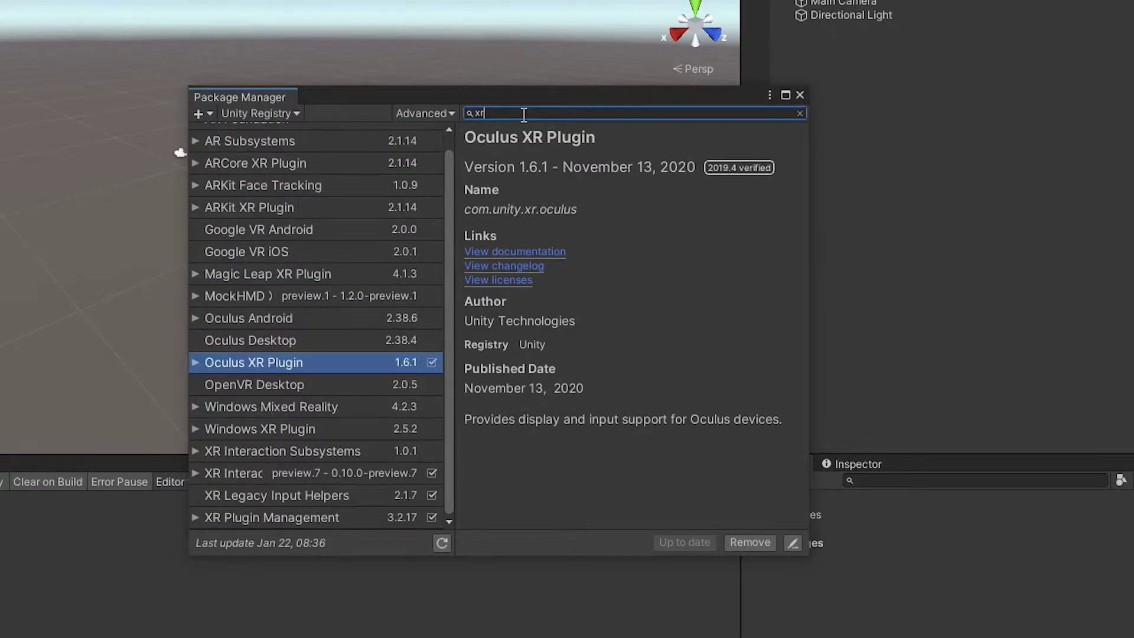
pyautogui.click(301, 474)
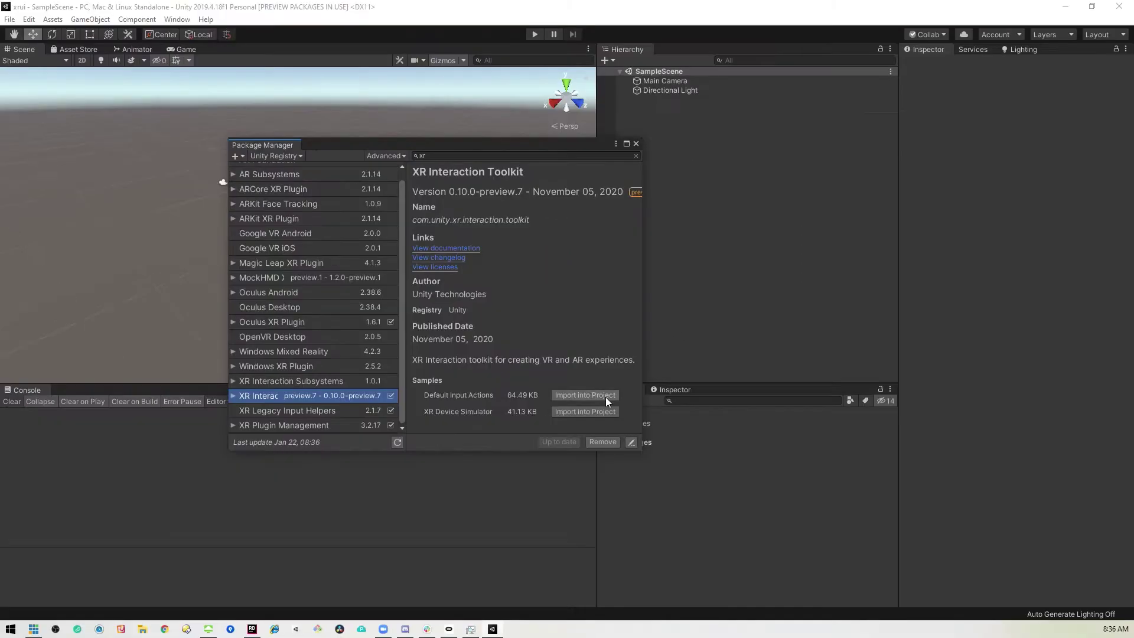
pyautogui.click(597, 396)
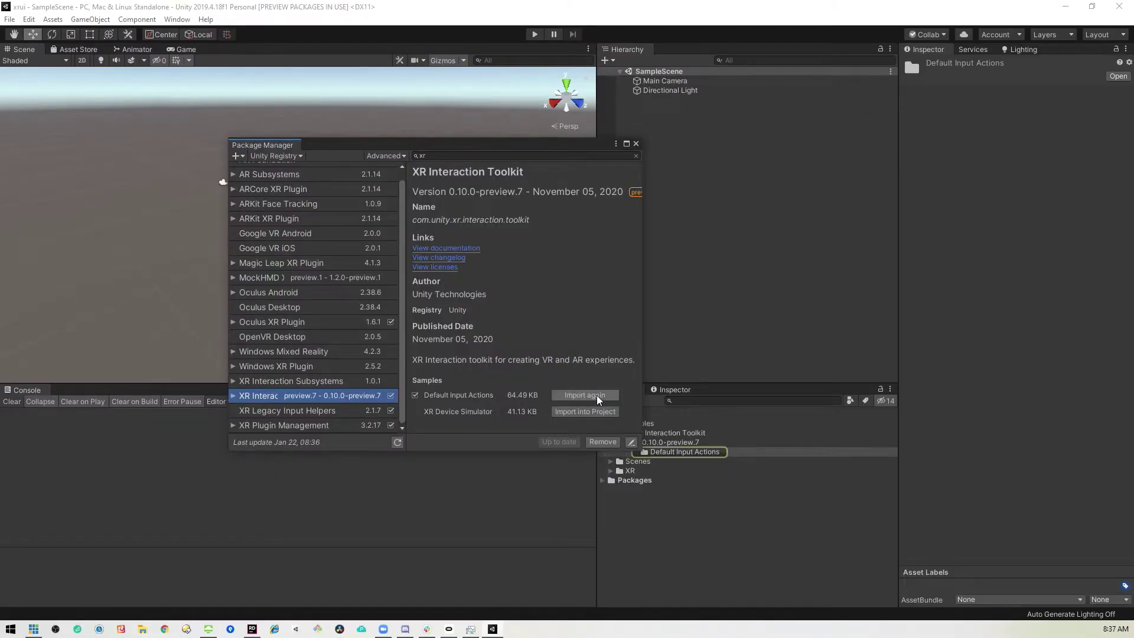
pyautogui.click(637, 143)
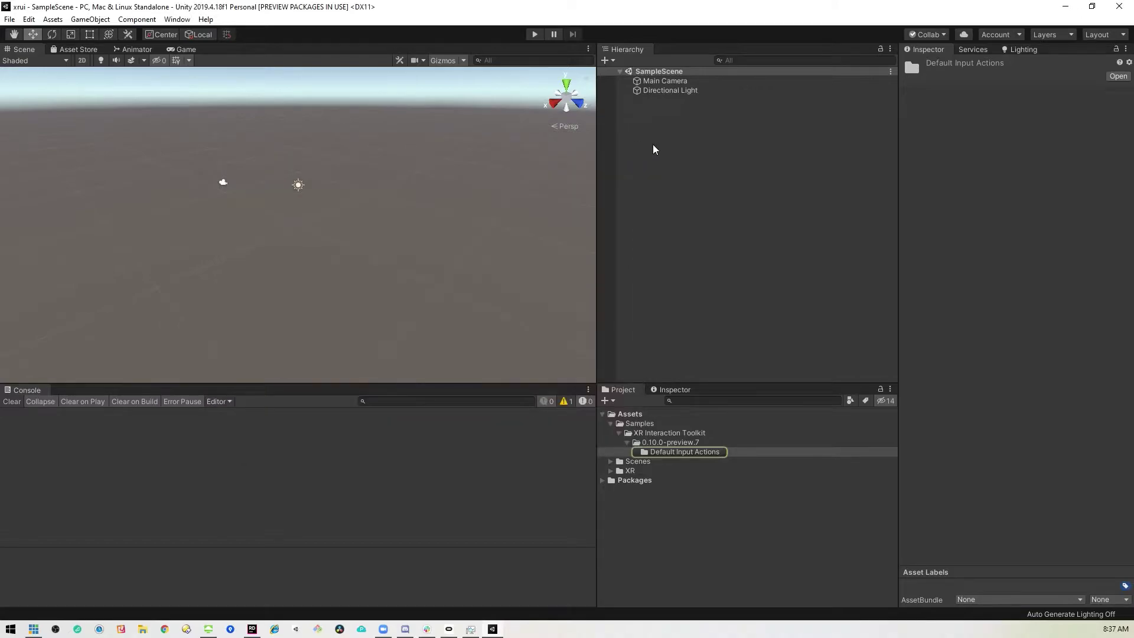
pyautogui.click(717, 206)
# Add a 3D Plane to the scene as the ground
pyautogui.rightClick(724, 195)
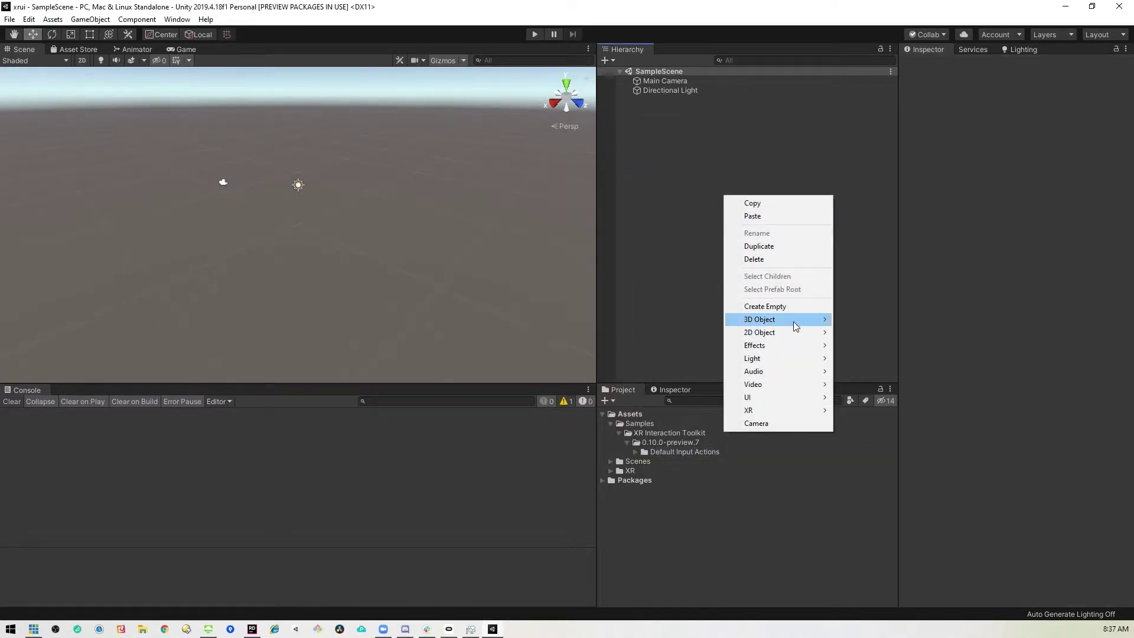
pyautogui.moveTo(793, 320)
pyautogui.click(881, 371)
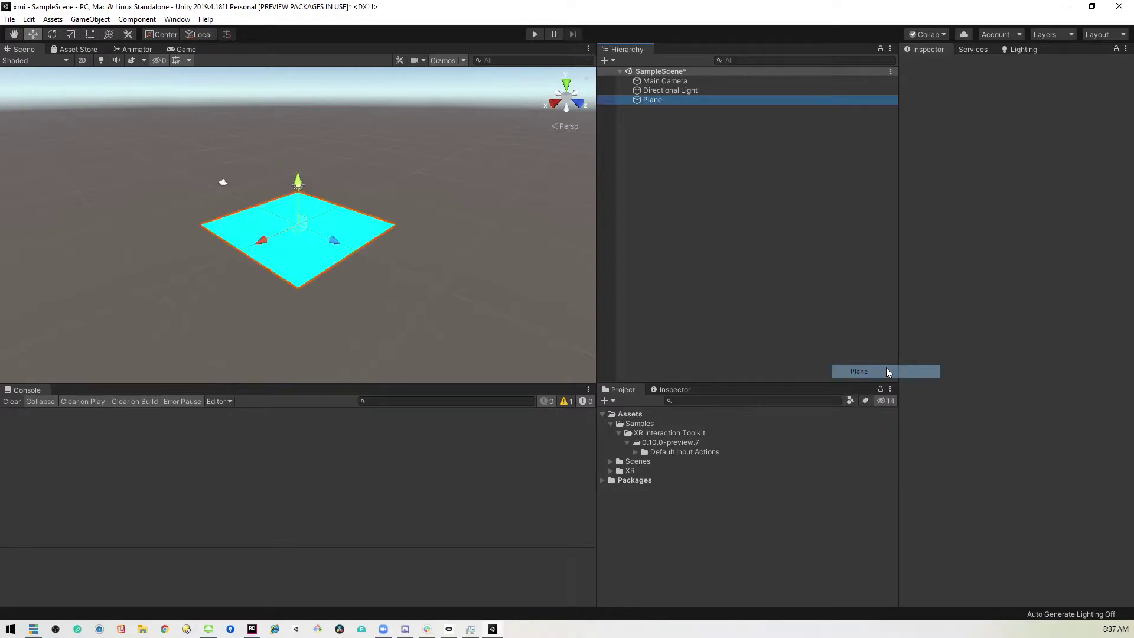
pyautogui.click(748, 192)
# Add a Room-Scale XR Rig (Action-based) to the scene
pyautogui.rightClick(700, 178)
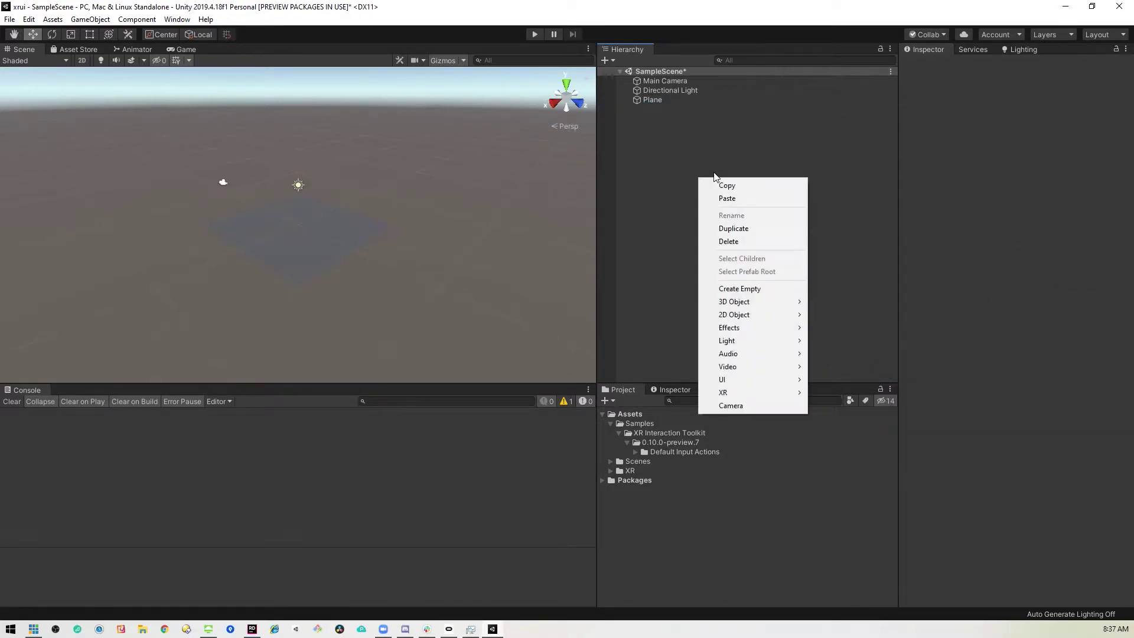
pyautogui.moveTo(765, 392)
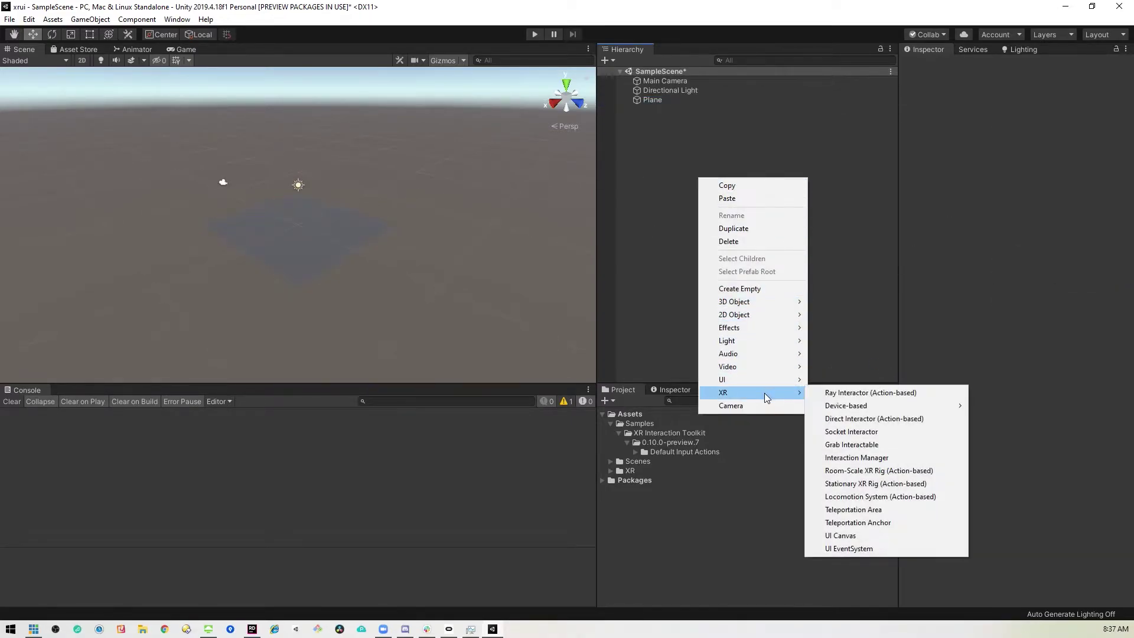
pyautogui.click(878, 472)
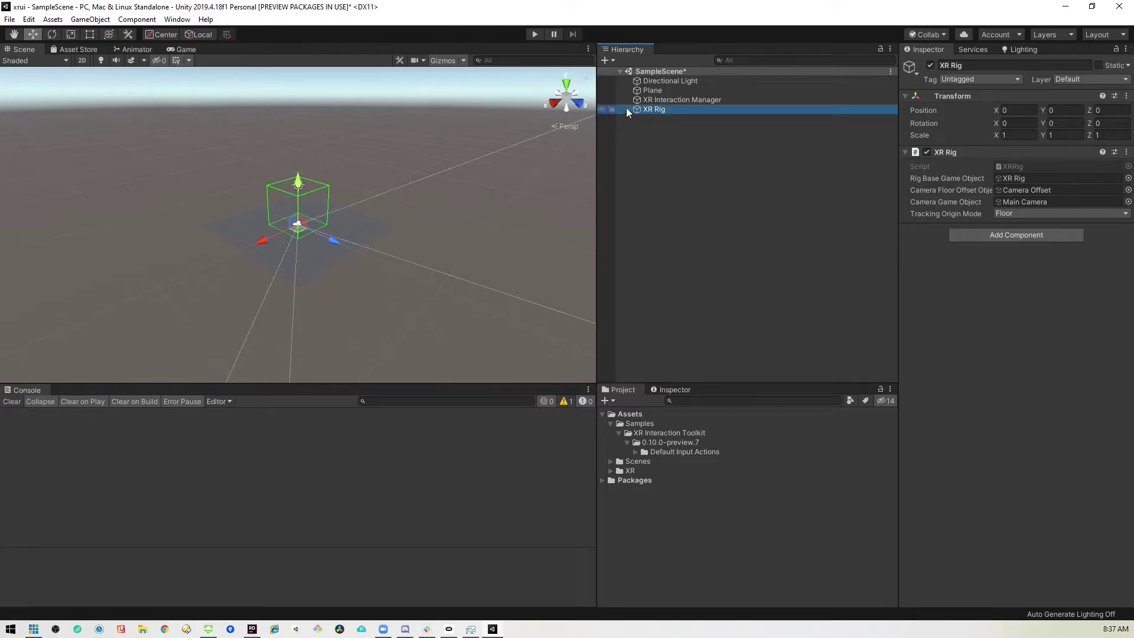
pyautogui.click(690, 111)
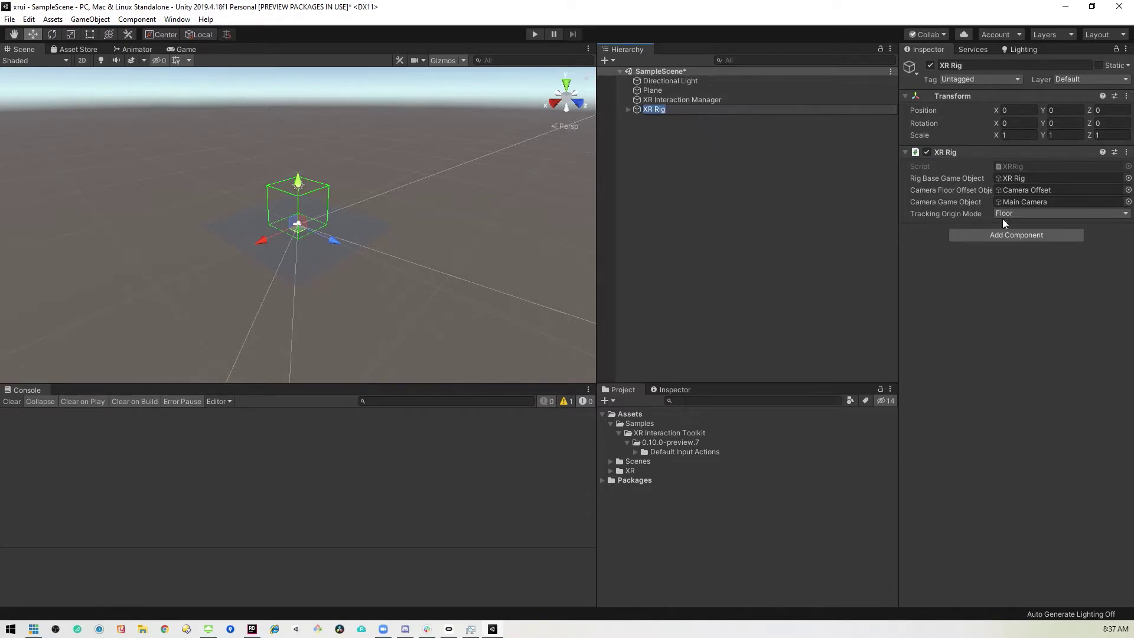
pyautogui.click(842, 268)
# Add an Input Action Manager component to the XR Rig
pyautogui.click(709, 110)
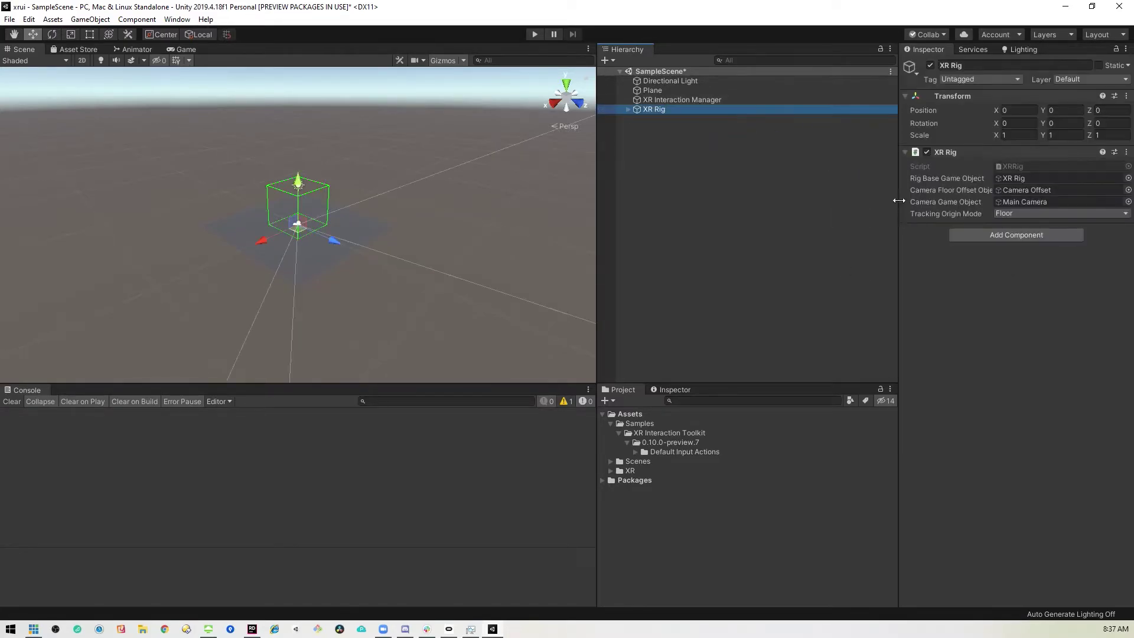
pyautogui.click(1015, 235)
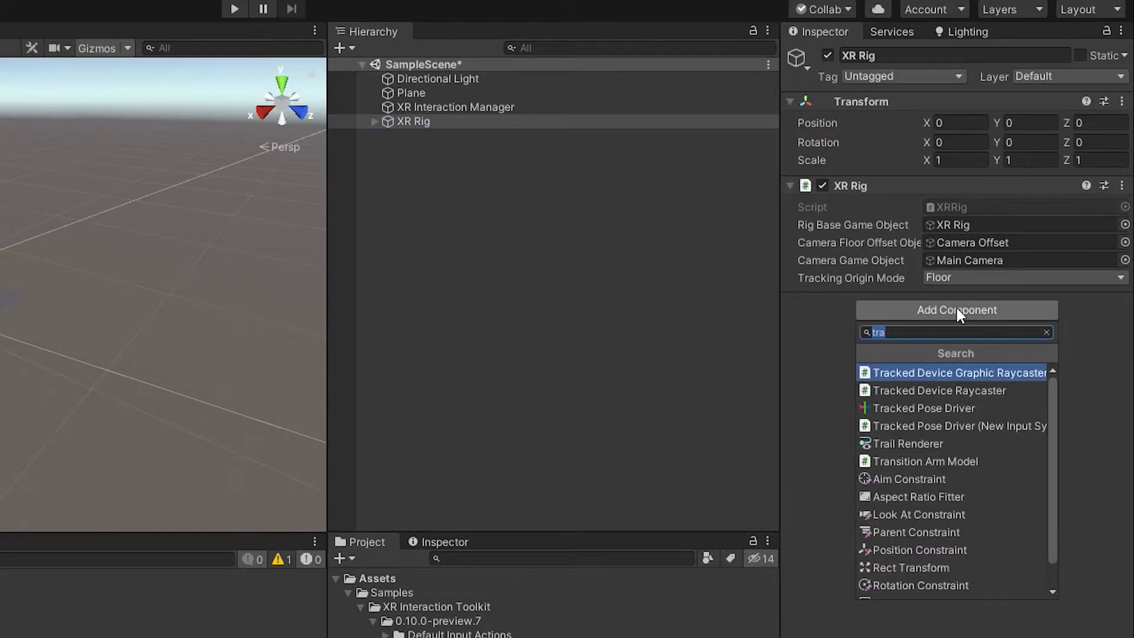
pyautogui.write('inp')
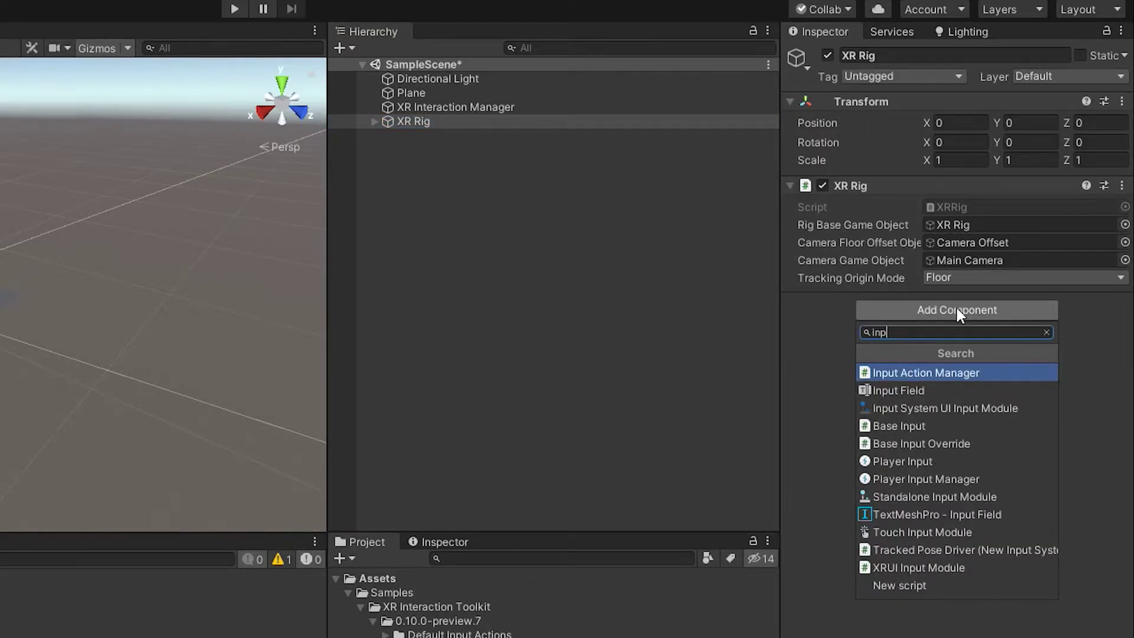
pyautogui.press('Return')
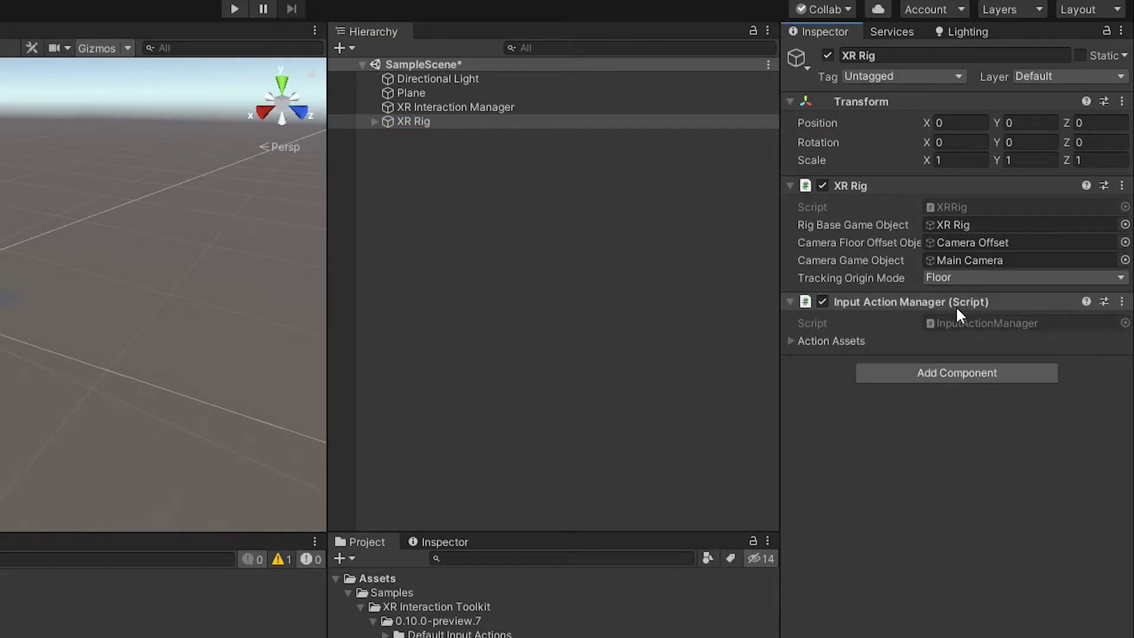
# Set Action Assets size to 1 and assign XRI Default Input Actions to Element 0
pyautogui.click(791, 341)
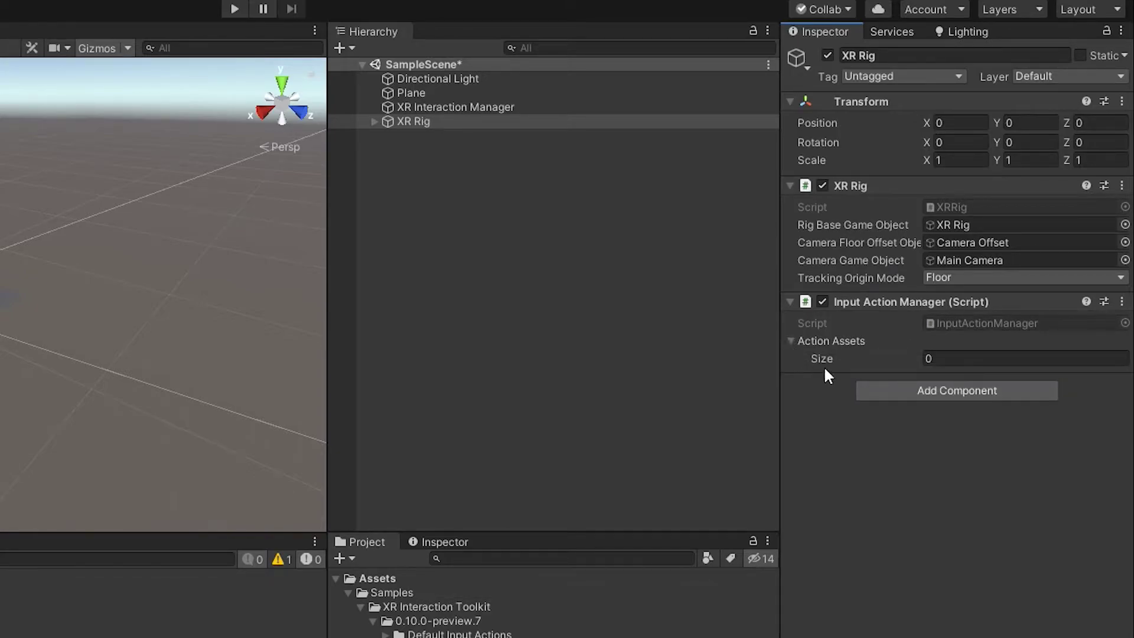
pyautogui.click(958, 359)
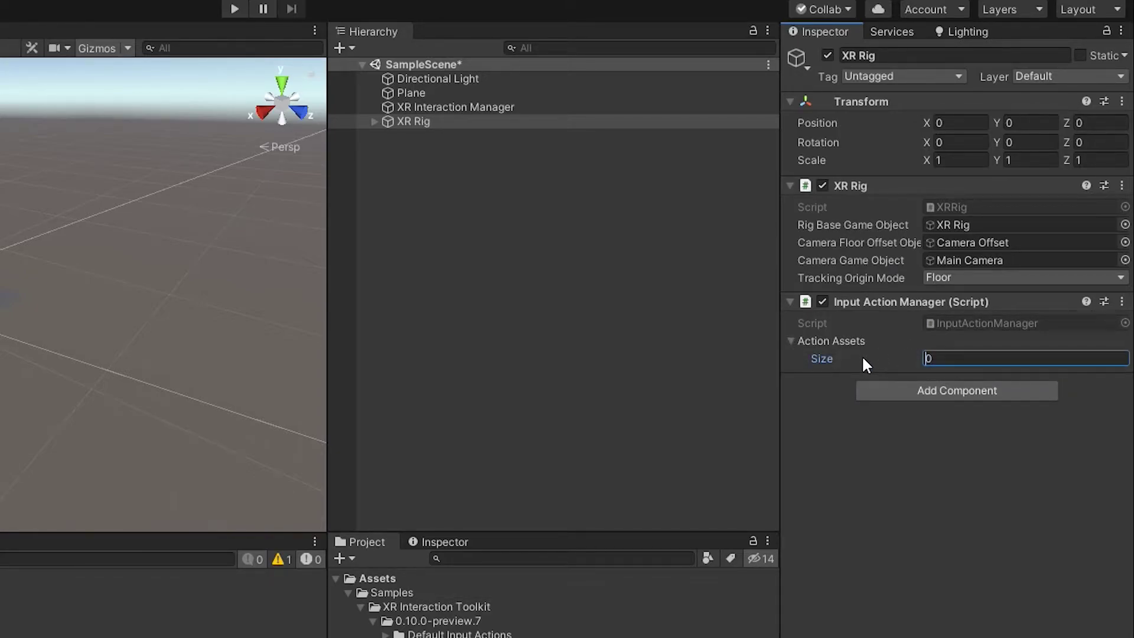
pyautogui.press('BackSpace')
pyautogui.write('1')
pyautogui.press('Return')
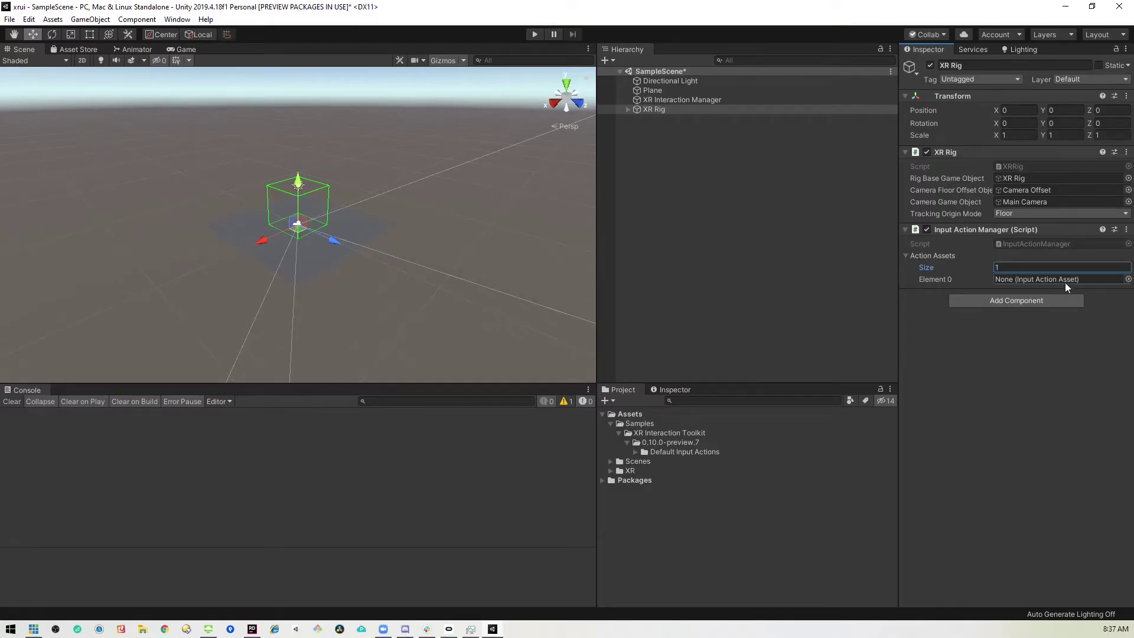
pyautogui.click(1128, 280)
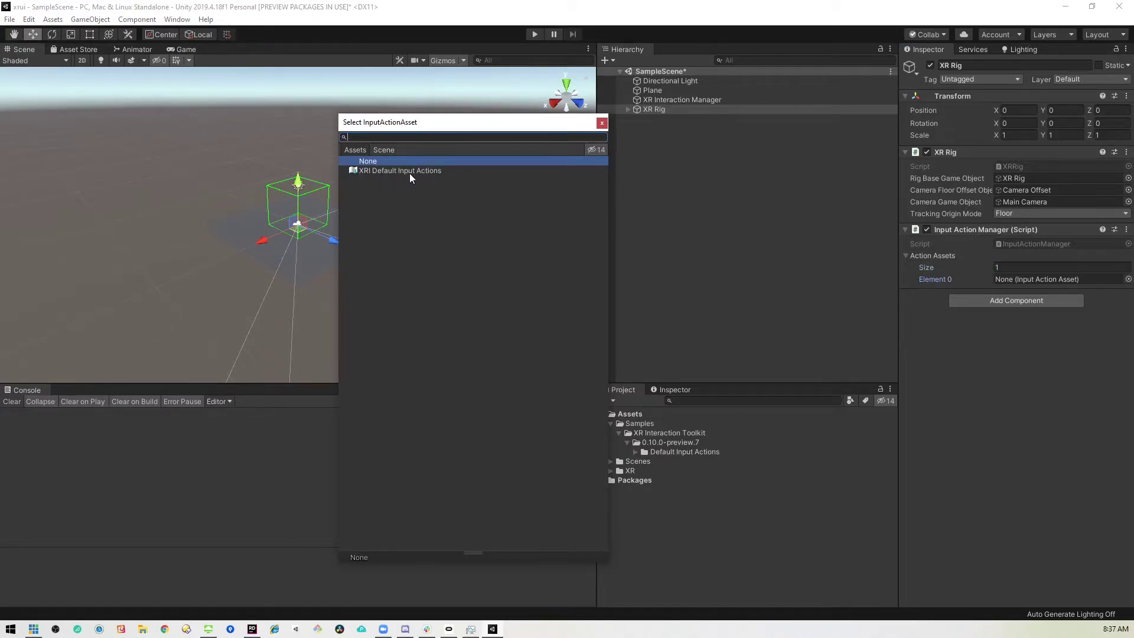
pyautogui.moveTo(450, 122); pyautogui.dragTo(517, 116)
pyautogui.doubleClick(493, 165)
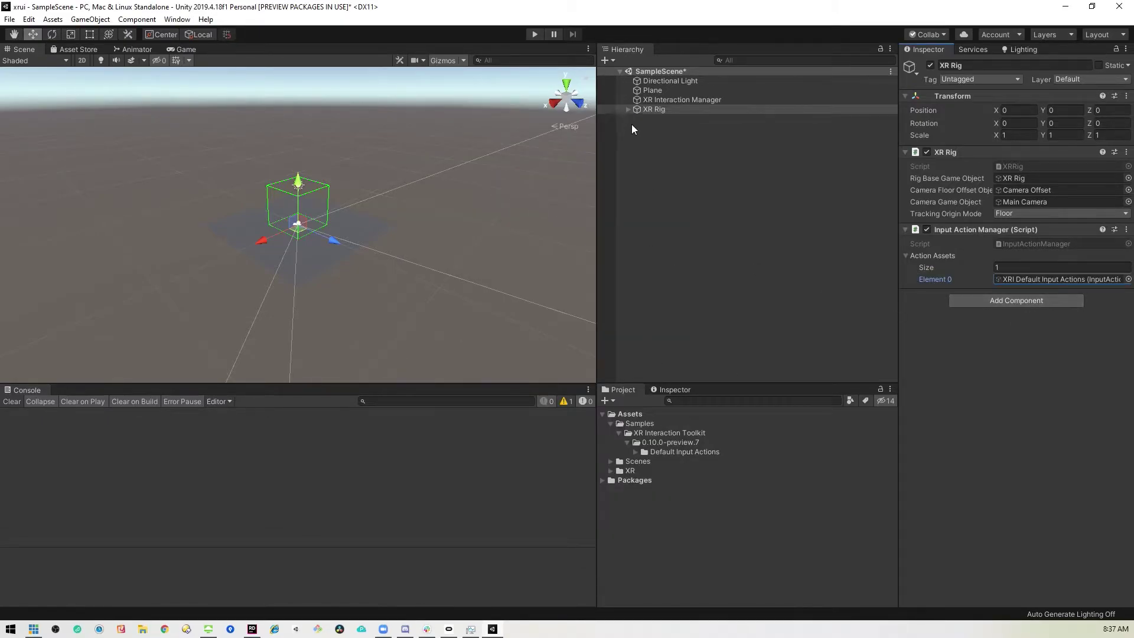
pyautogui.click(630, 108)
pyautogui.click(628, 110)
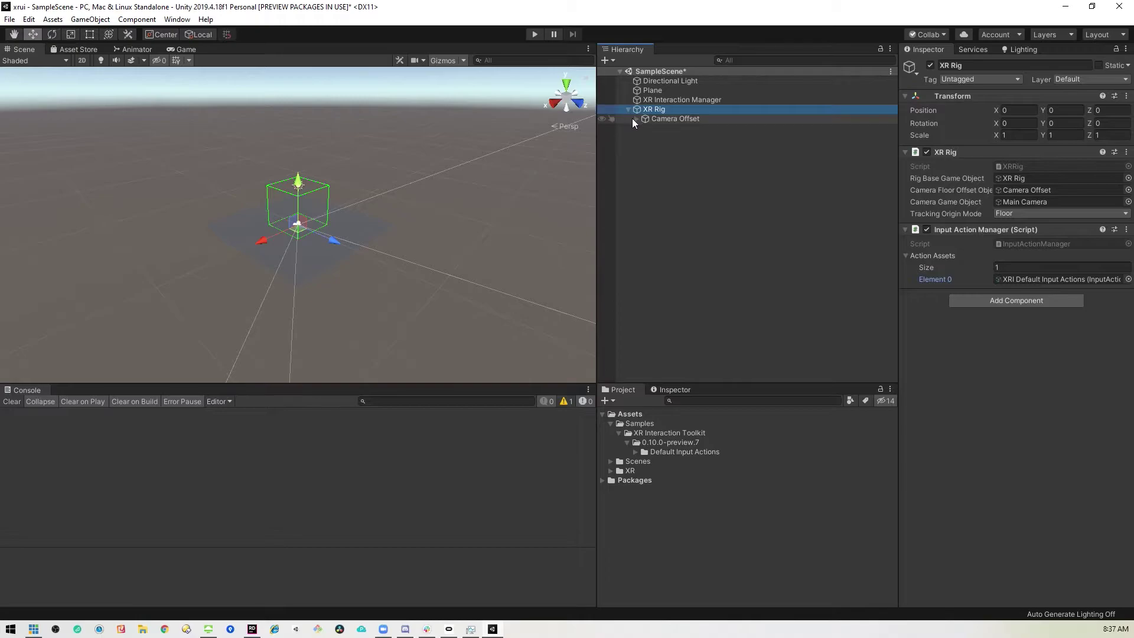
# Remove the XR Controller (Action-based) component from the LeftHand Controller
pyautogui.click(635, 118)
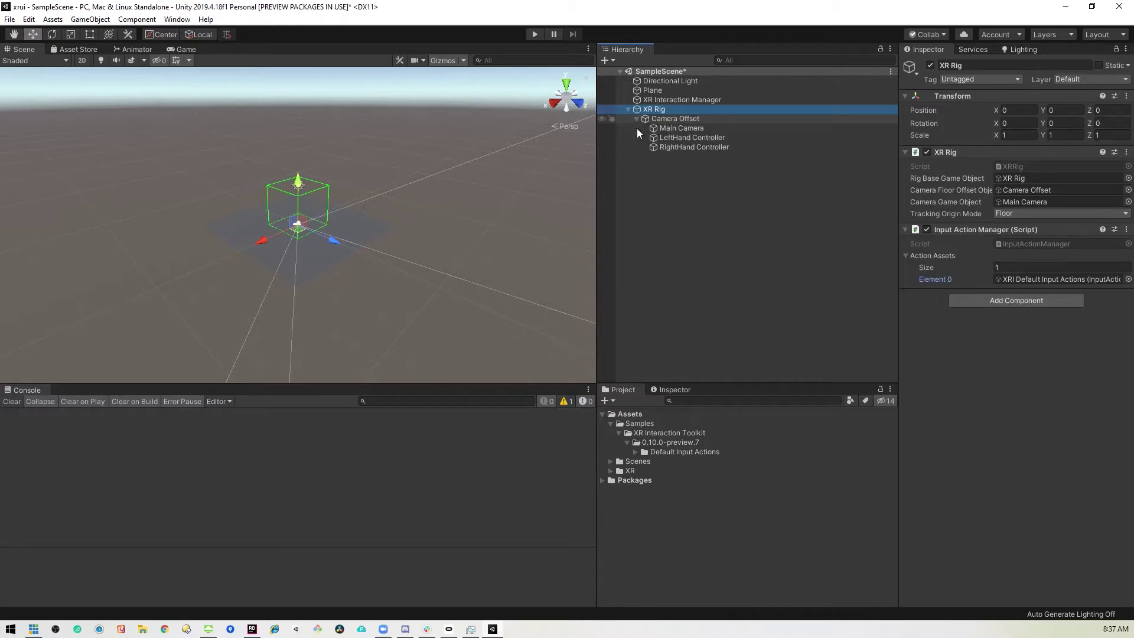
pyautogui.click(685, 137)
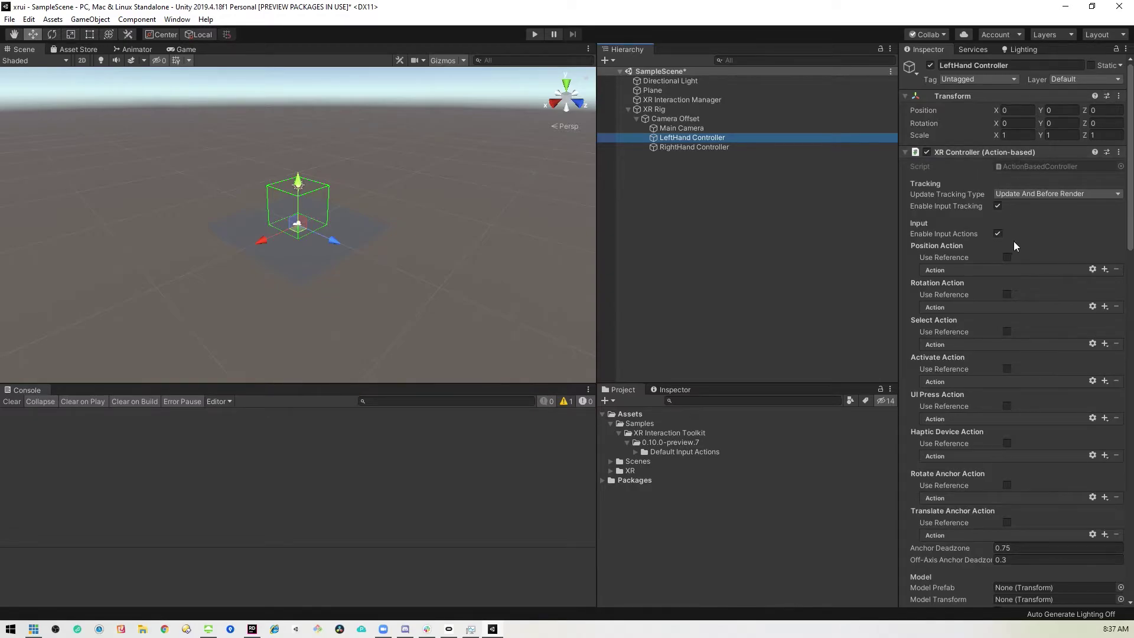
pyautogui.scroll(-10, 1013, 241)
pyautogui.scroll(10, 1028, 292)
pyautogui.click(1118, 152)
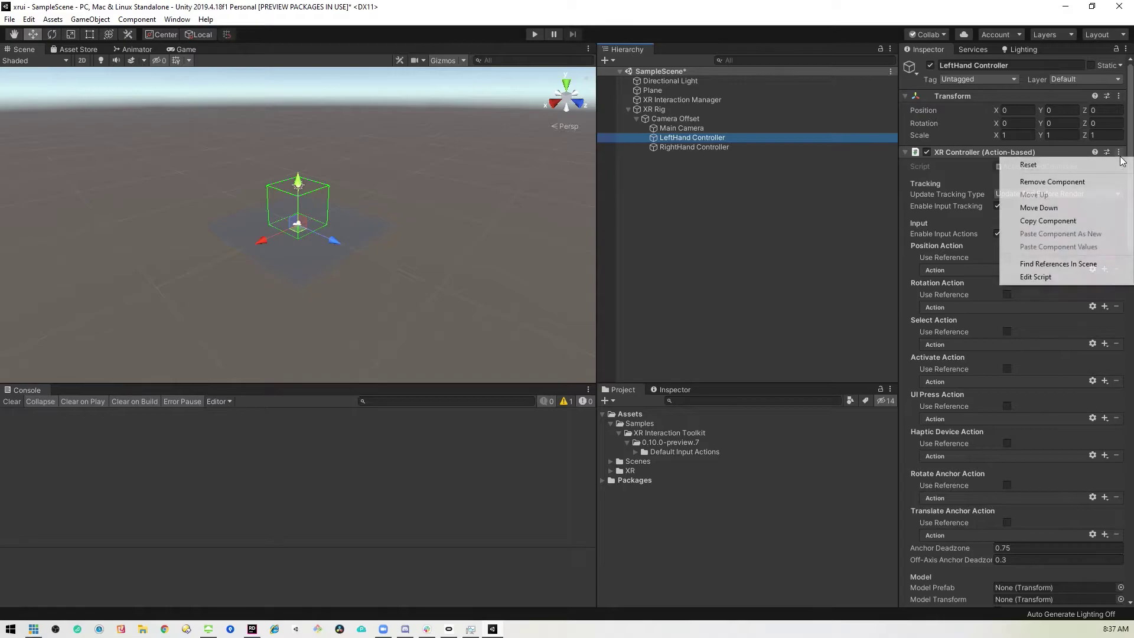
pyautogui.click(1093, 184)
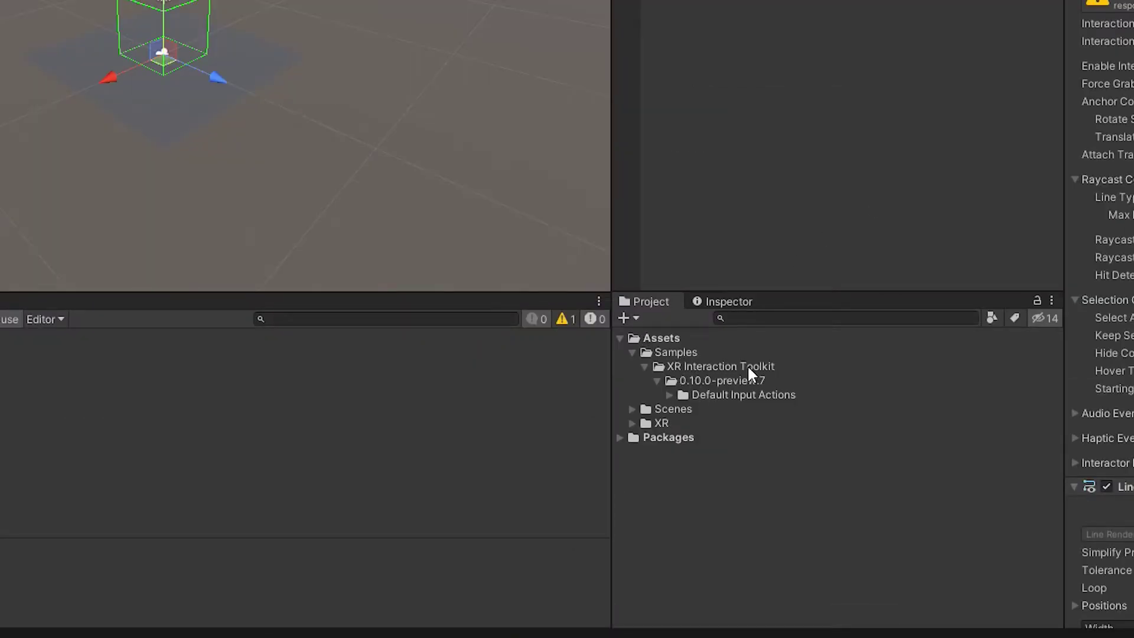
# Apply the XRI Default Left Controller preset to the LeftHand Controller's Inspector
pyautogui.click(670, 395)
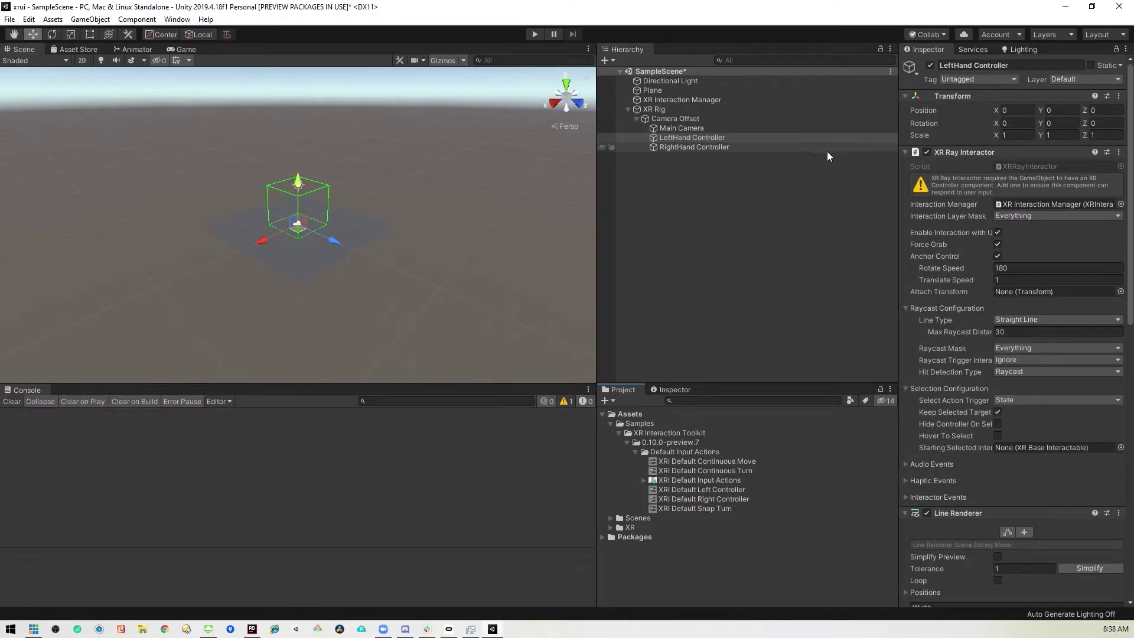
pyautogui.click(906, 153)
pyautogui.click(905, 166)
pyautogui.click(905, 178)
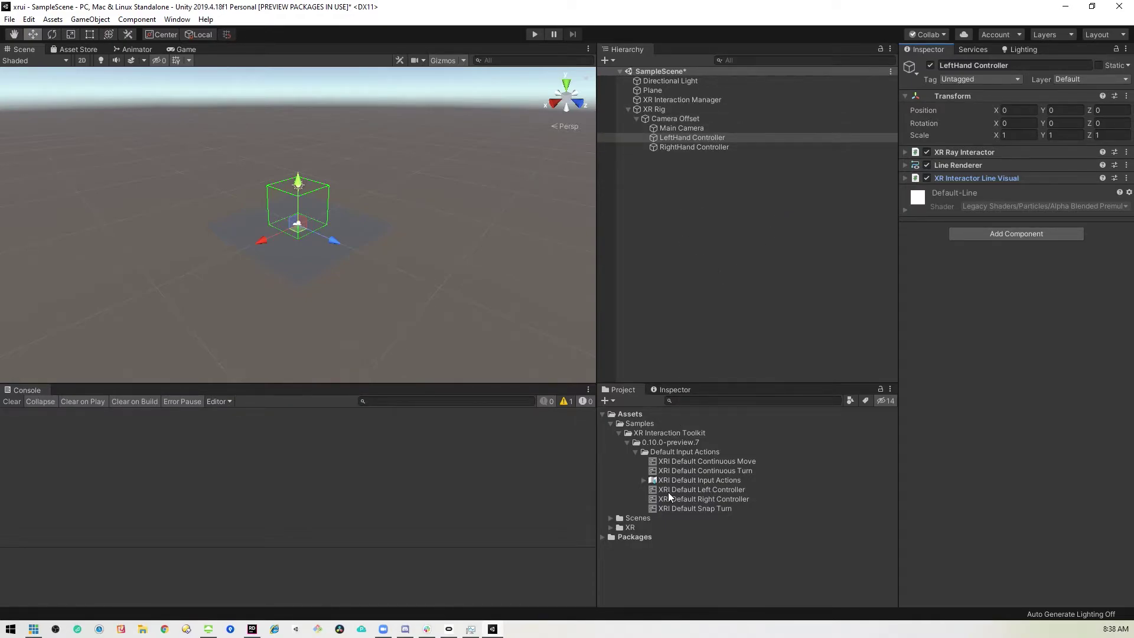
pyautogui.moveTo(712, 490); pyautogui.dragTo(985, 361)
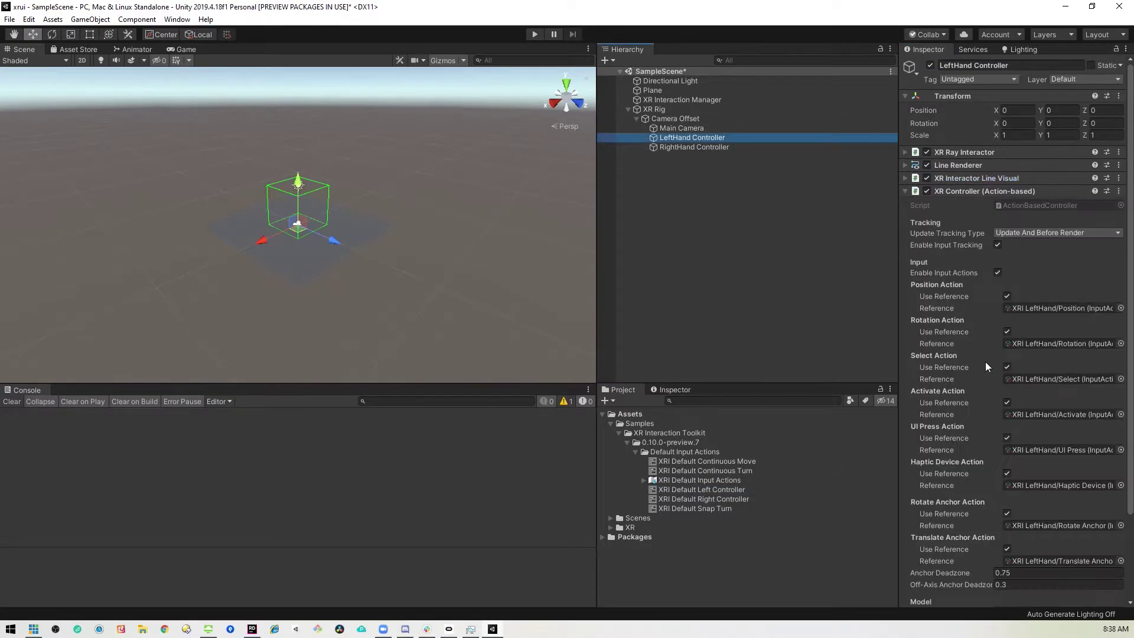
pyautogui.scroll(-5, 977, 354)
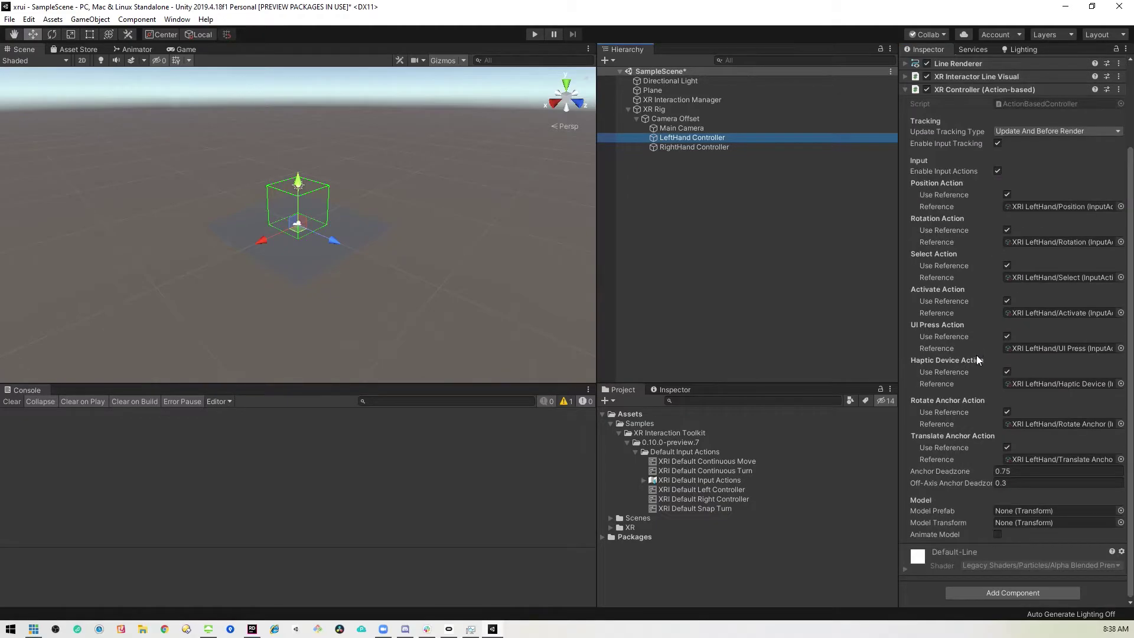
pyautogui.scroll(5, 1011, 470)
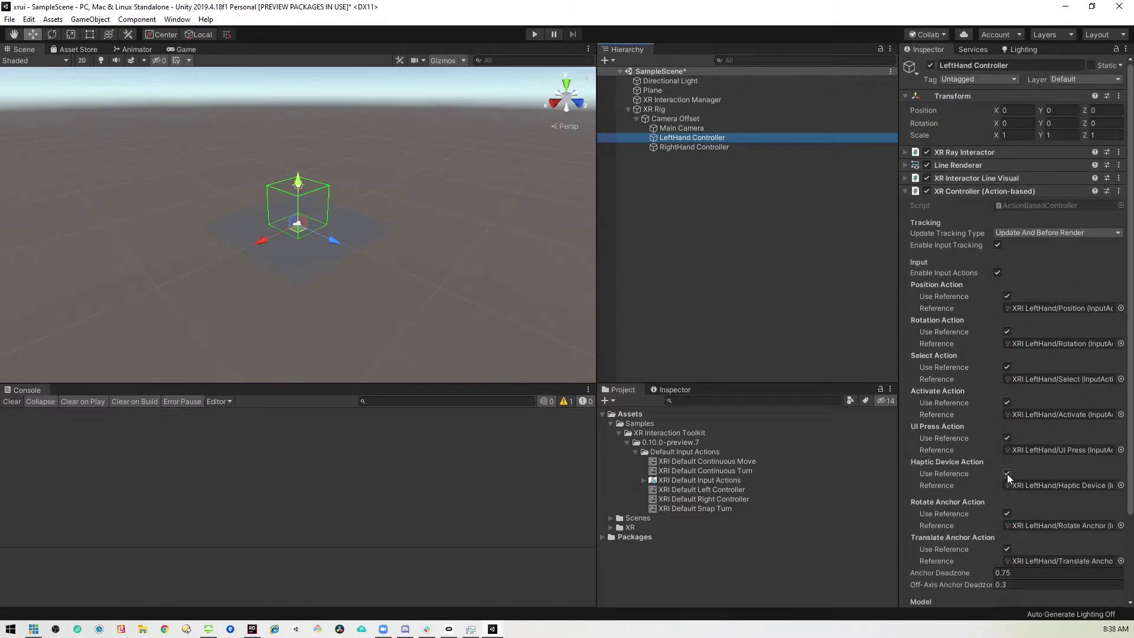
pyautogui.click(906, 190)
pyautogui.click(710, 148)
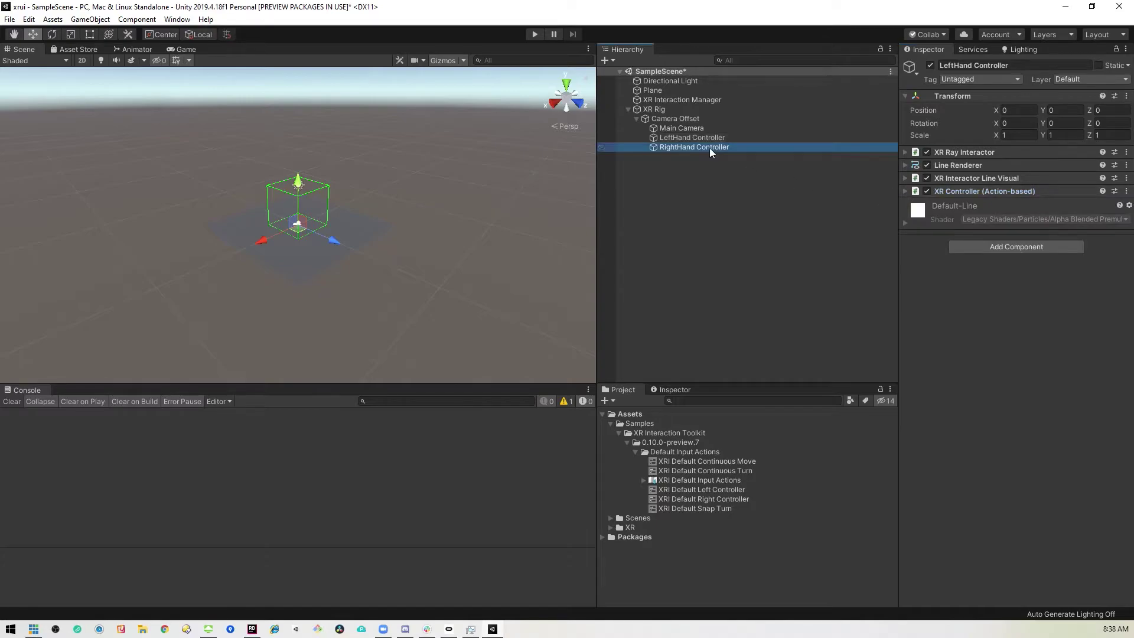
# Remove the XR Controller (Action-based) component from the RightHand Controller
pyautogui.click(1126, 155)
pyautogui.click(996, 292)
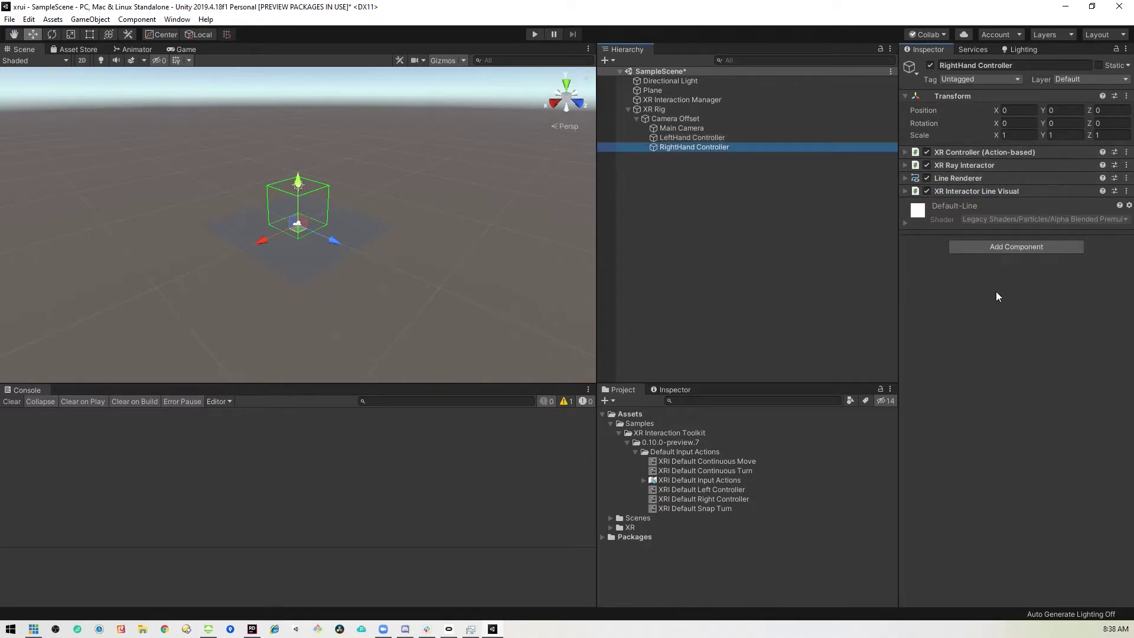
pyautogui.click(906, 151)
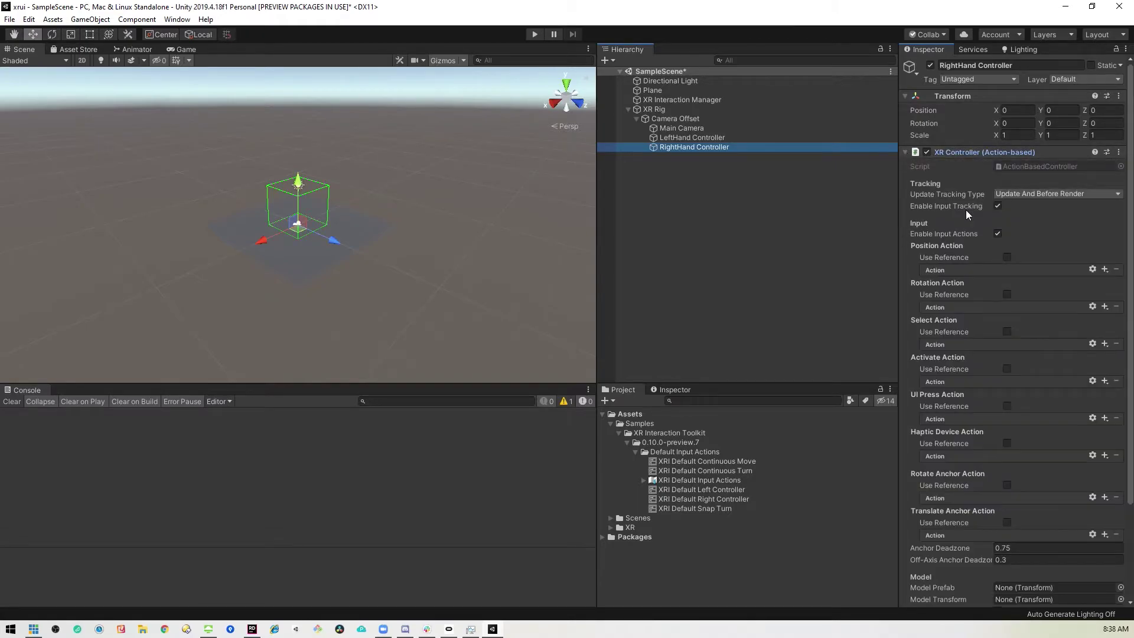
pyautogui.click(1119, 153)
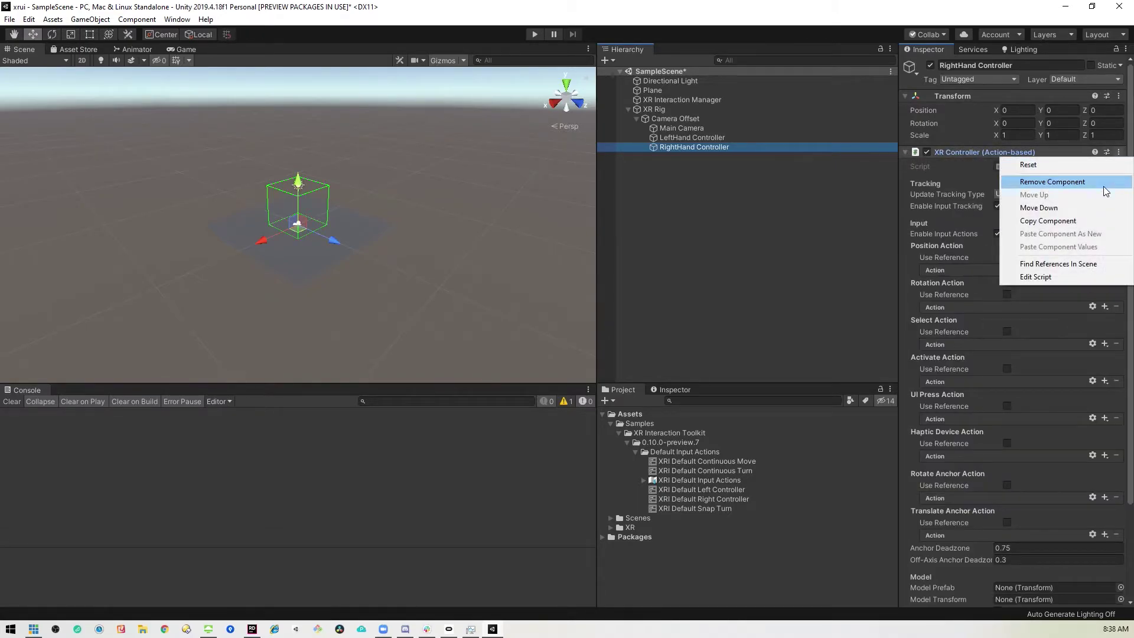
pyautogui.click(1105, 188)
# Apply the XRI Default Right Controller preset to the RightHand Controller and collapse XR Rig
pyautogui.moveTo(719, 499); pyautogui.dragTo(998, 367)
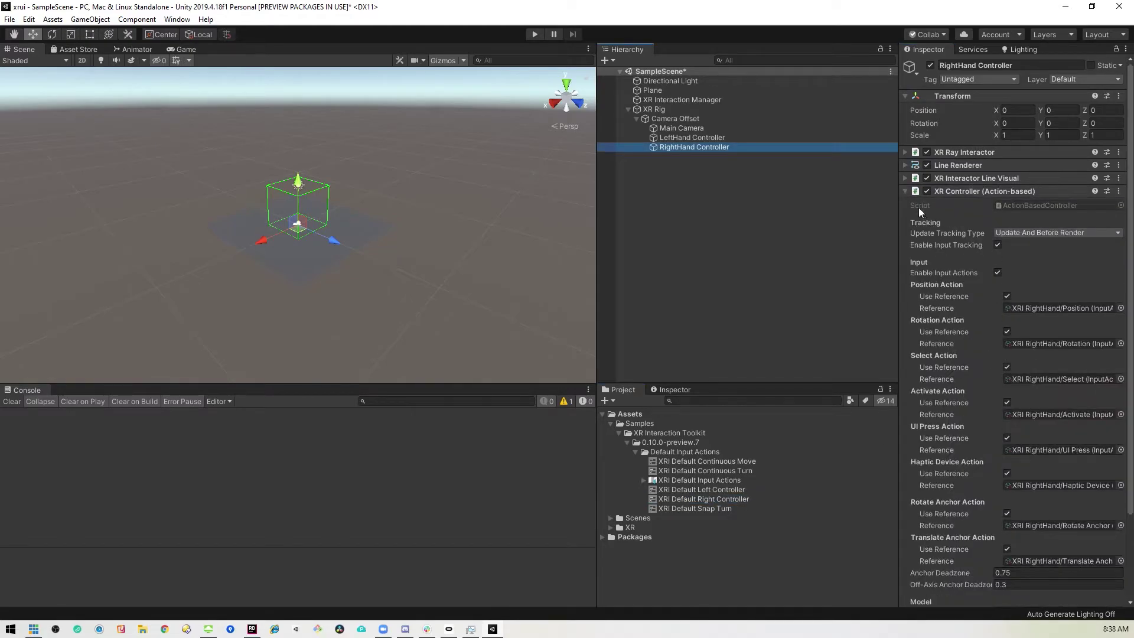
pyautogui.click(906, 190)
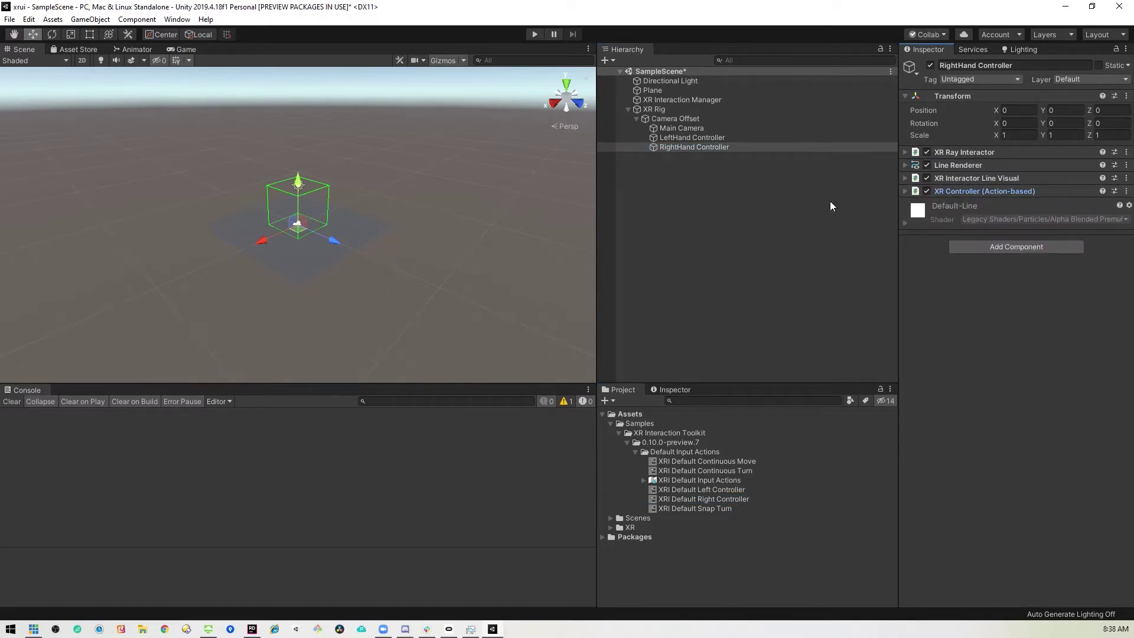
pyautogui.click(628, 110)
pyautogui.click(677, 204)
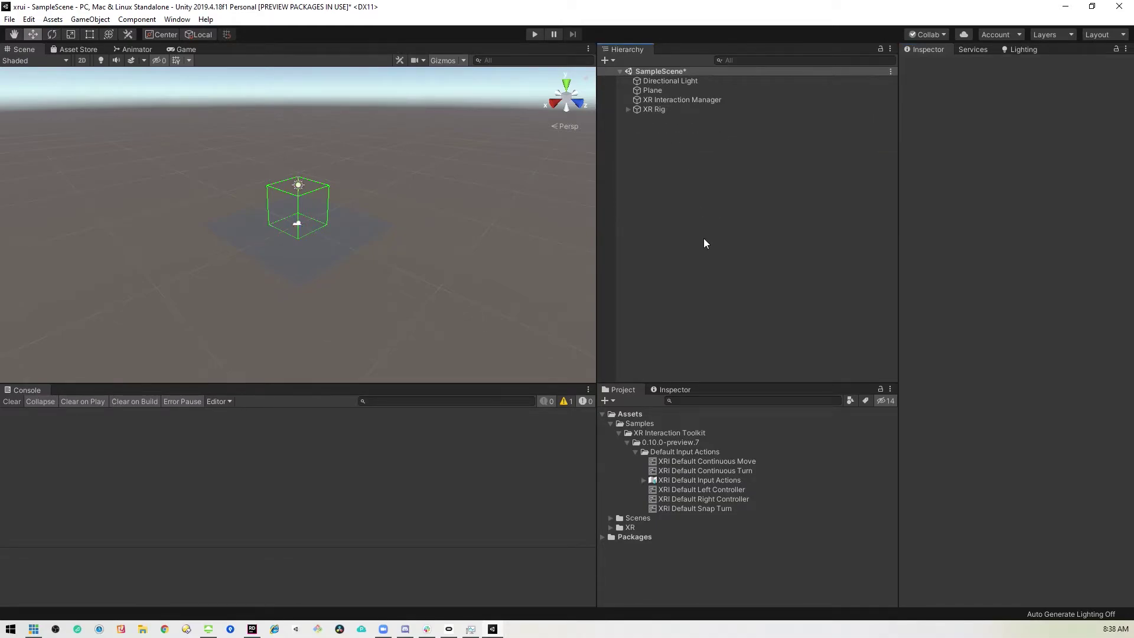
# Add a UI Canvas to the scene and set its Render Mode to World Space
pyautogui.rightClick(701, 171)
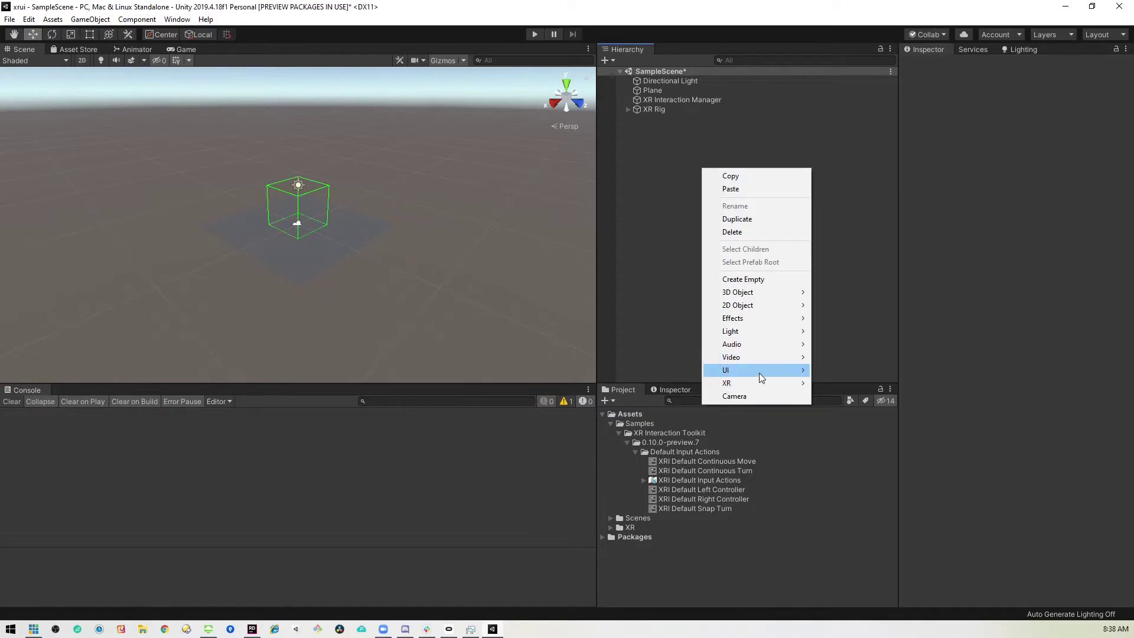
pyautogui.moveTo(757, 375)
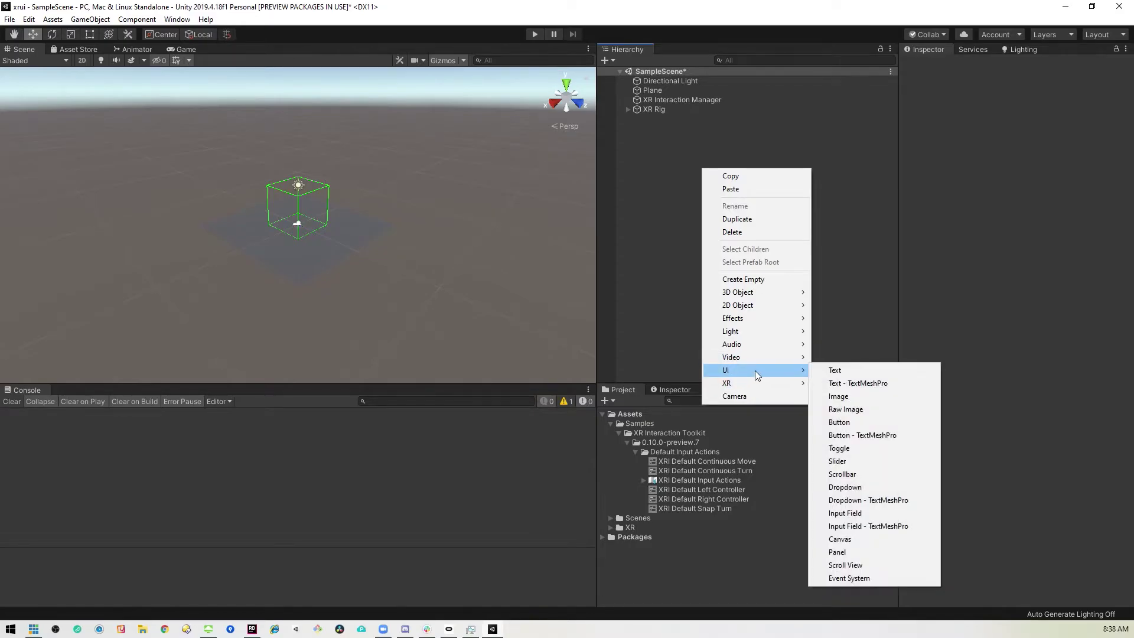
pyautogui.click(842, 539)
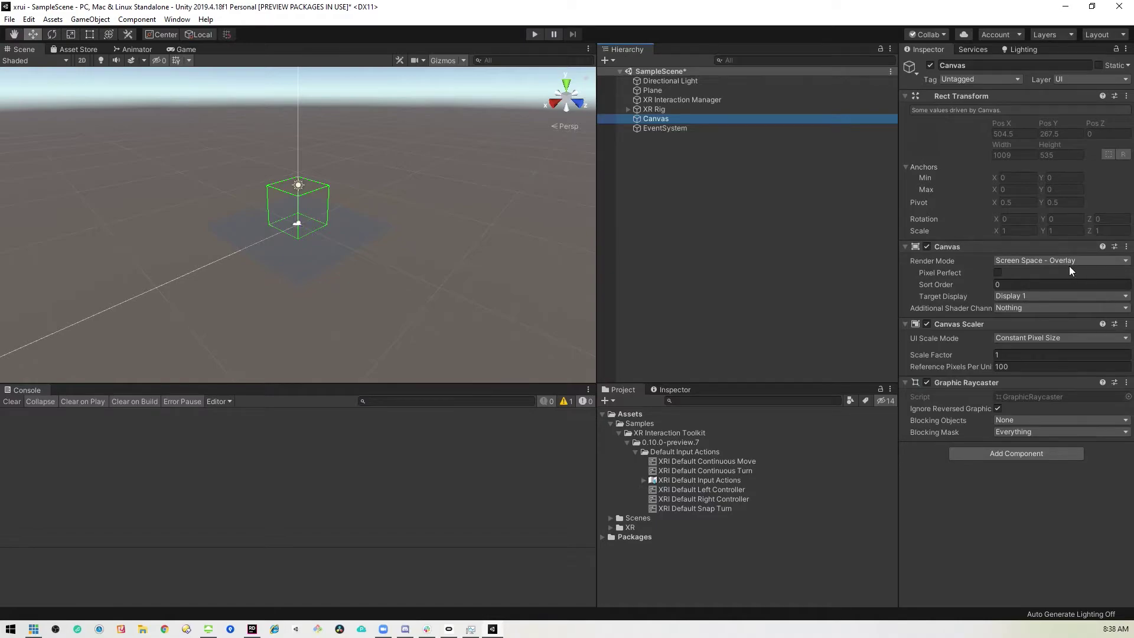
pyautogui.click(1085, 260)
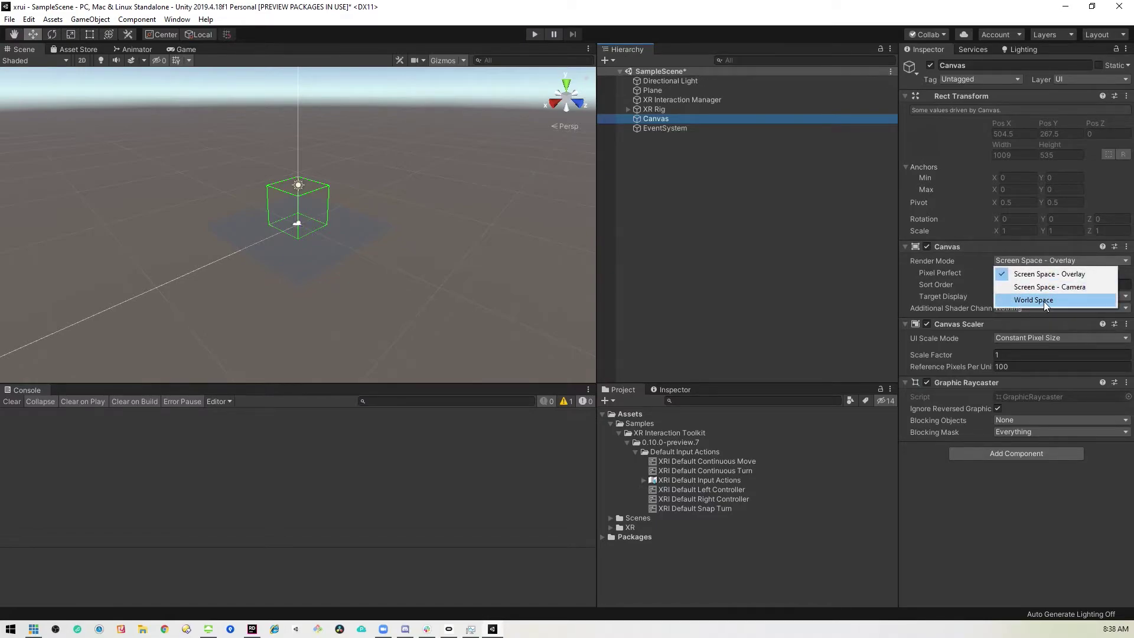
pyautogui.click(1072, 300)
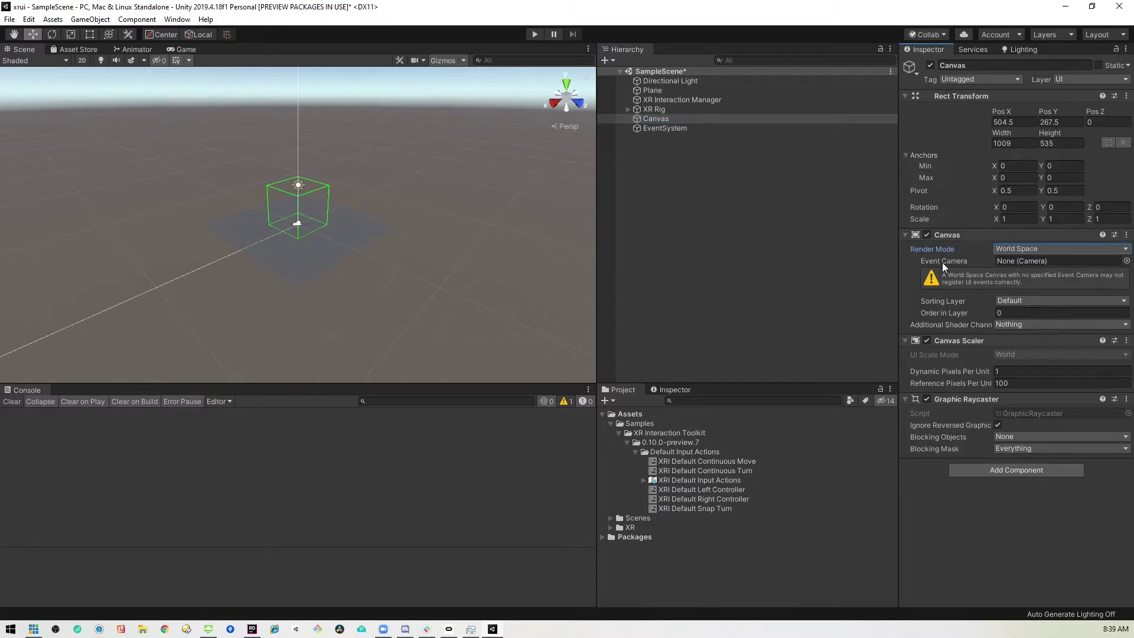
# Set the Canvas Event Camera to the scene's Main Camera
pyautogui.click(1127, 260)
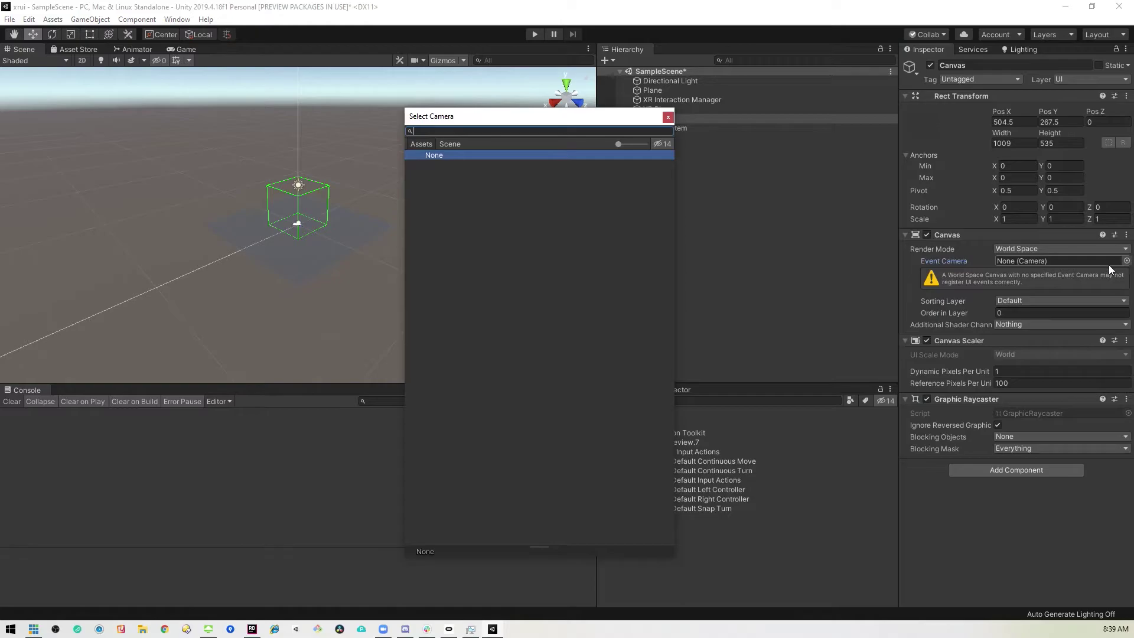
pyautogui.click(451, 144)
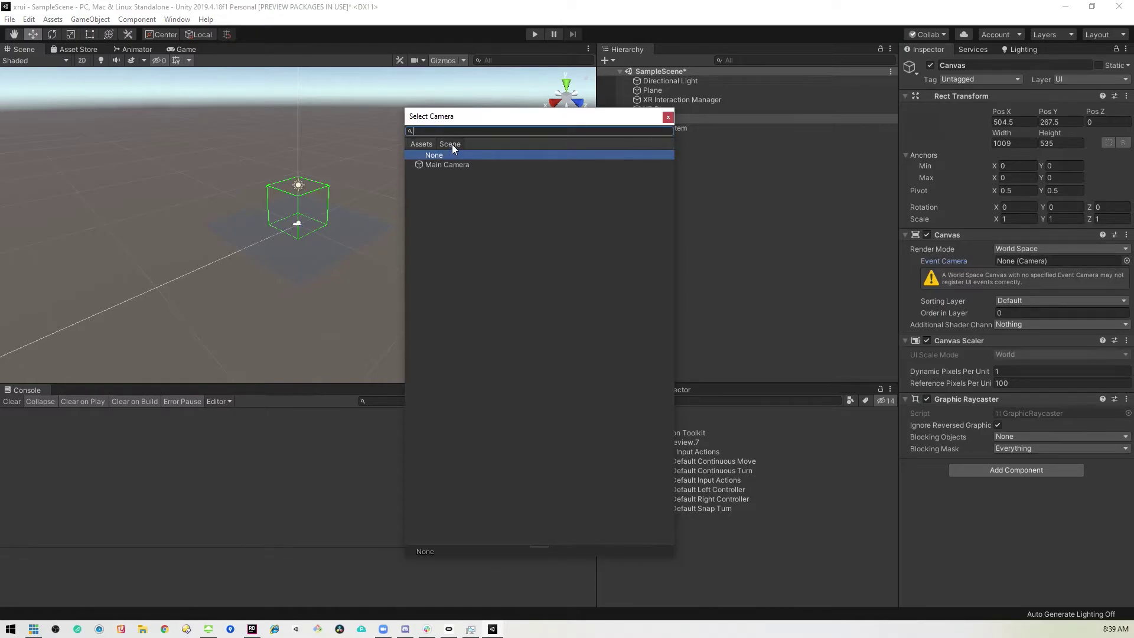
pyautogui.click(446, 165)
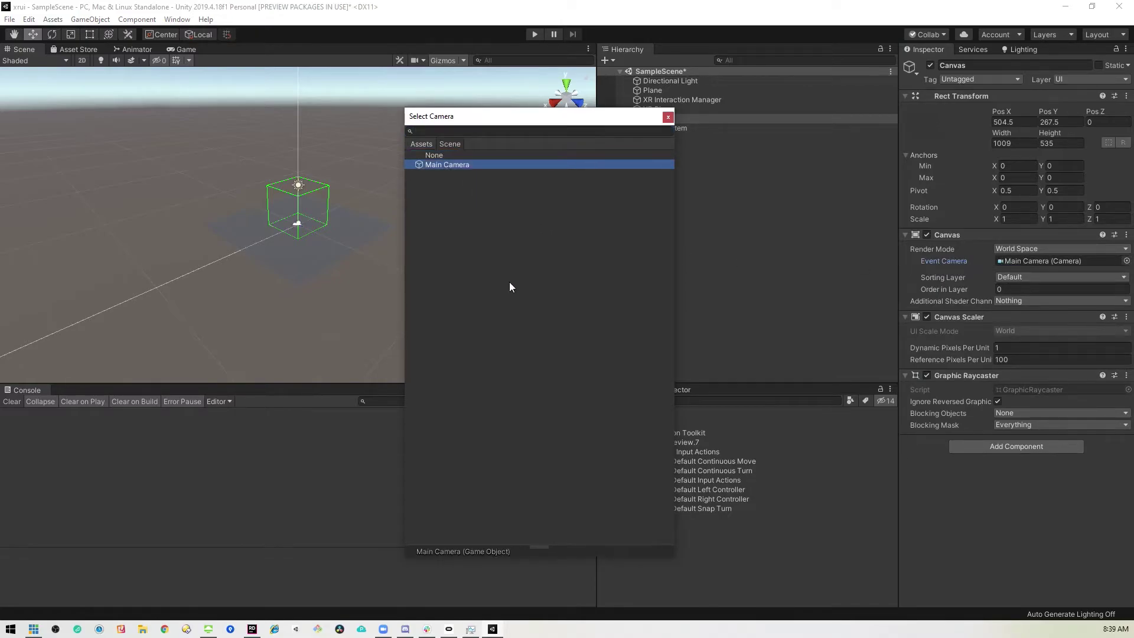
pyautogui.doubleClick(613, 167)
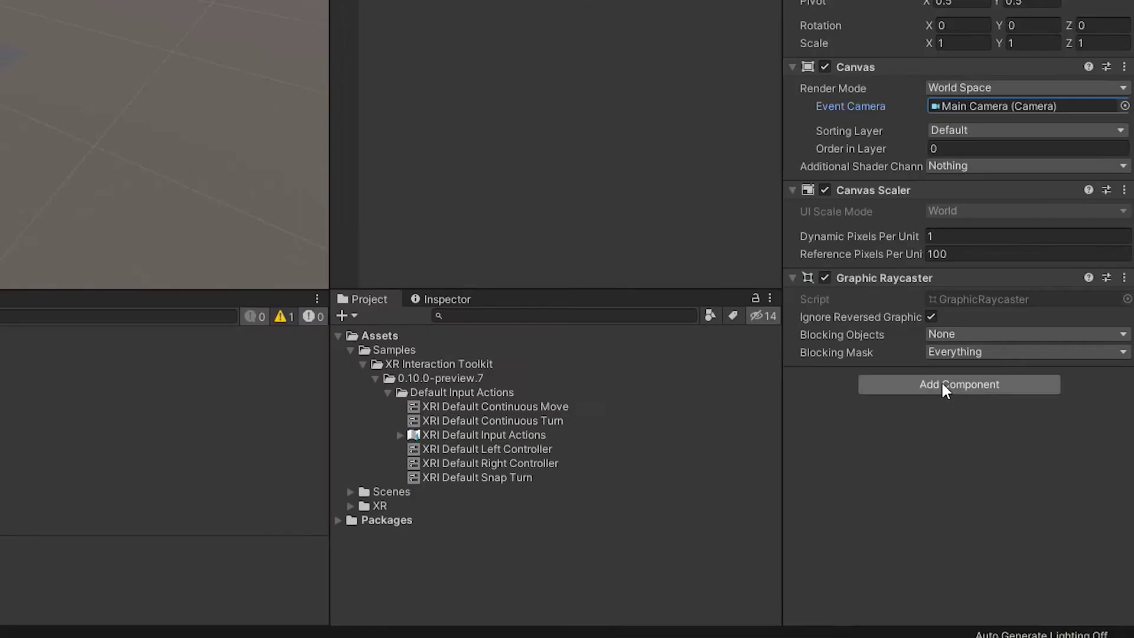
# Add a Tracked Device Graphic Raycaster component to the Canvas
pyautogui.click(943, 387)
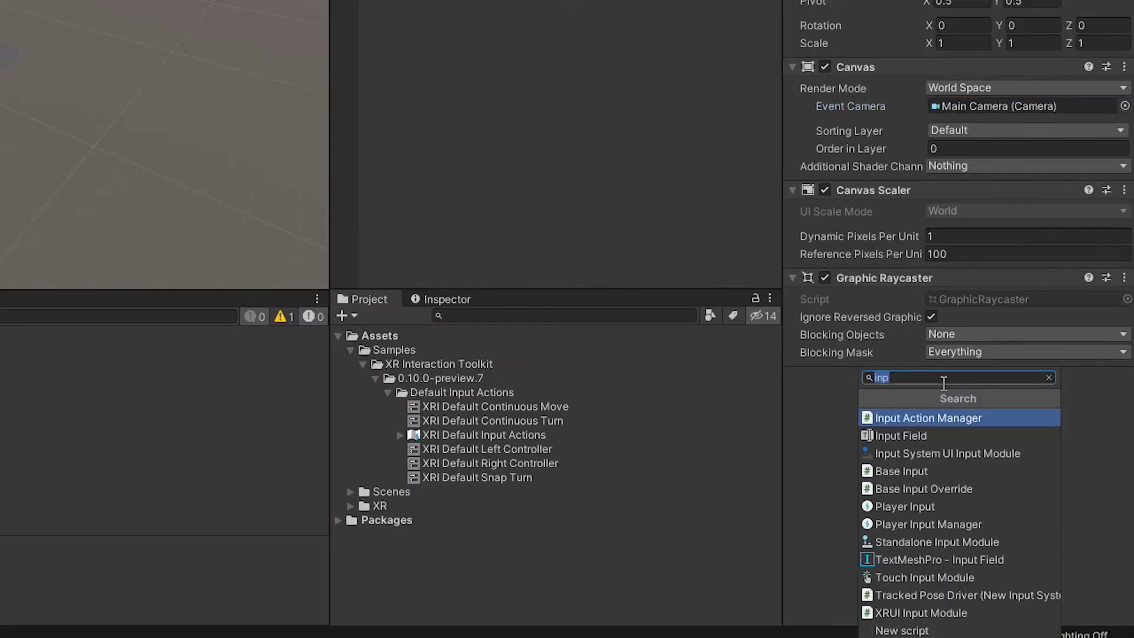
pyautogui.write('tr')
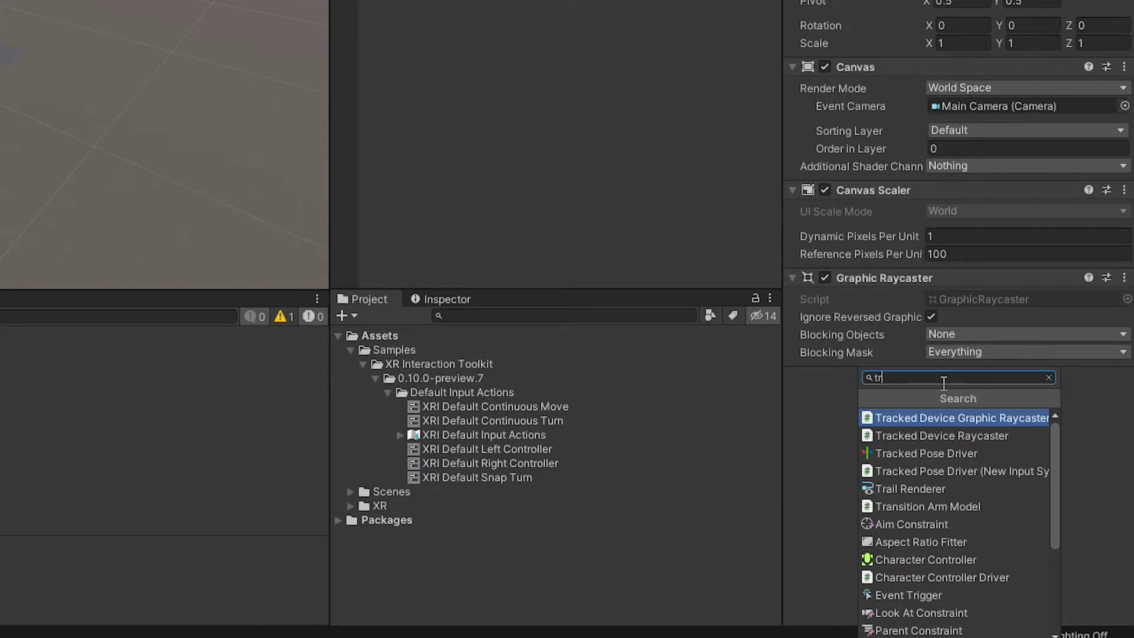
pyautogui.press('Return')
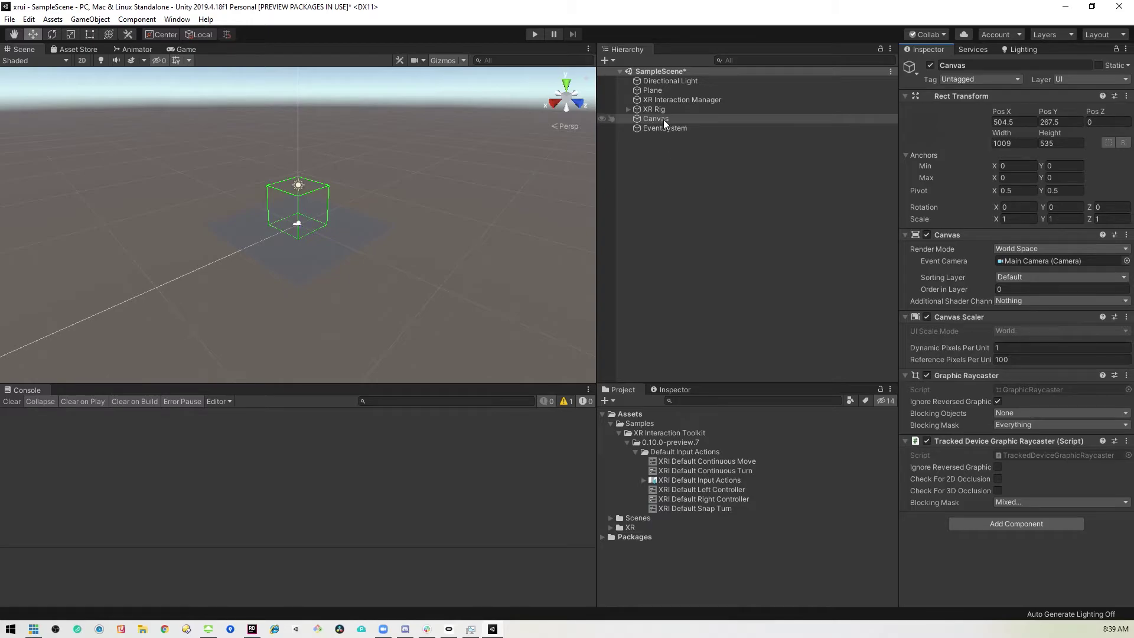
pyautogui.rightClick(664, 119)
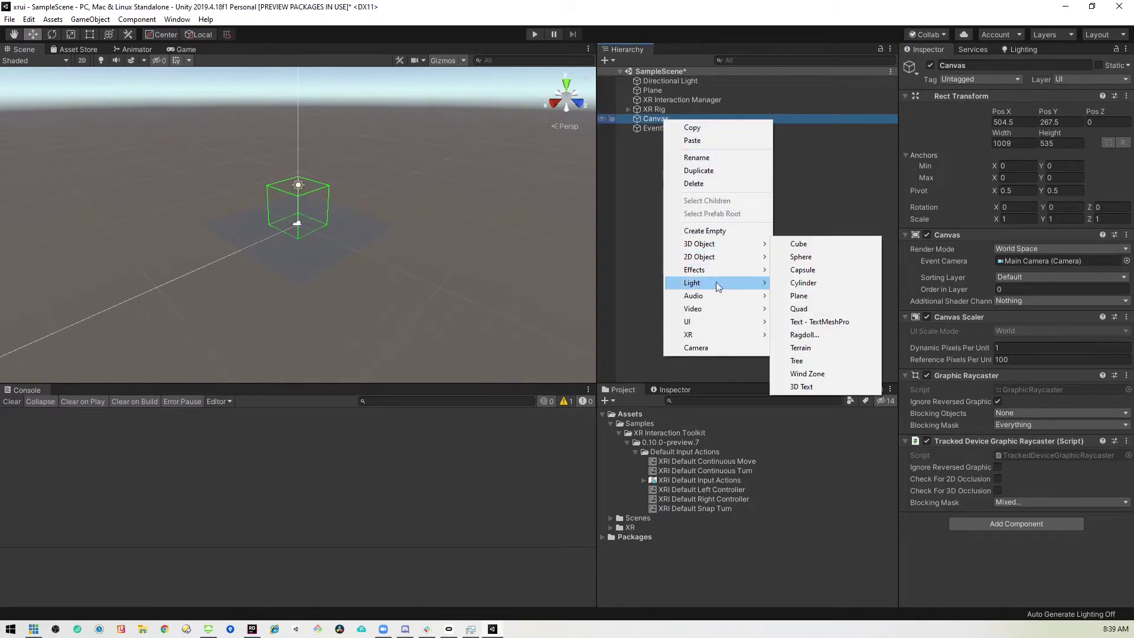
# Add a UI Button under the Canvas and collapse its Image, Button, Canvas Renderer and Rect Transform foldouts
pyautogui.moveTo(725, 321)
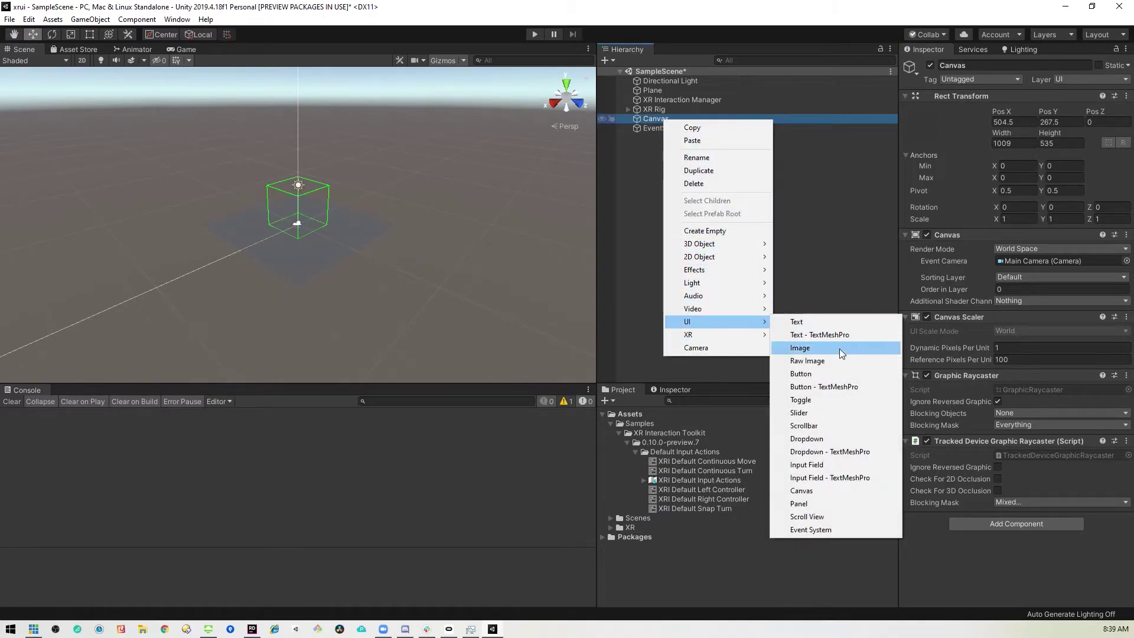
pyautogui.click(835, 374)
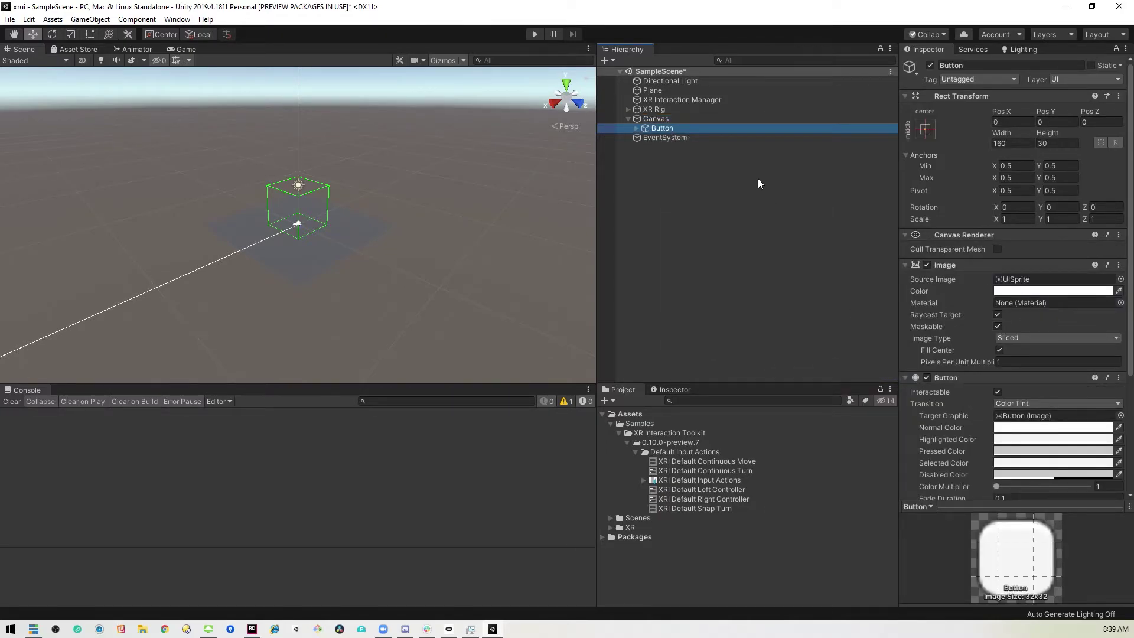
pyautogui.click(906, 265)
pyautogui.click(905, 278)
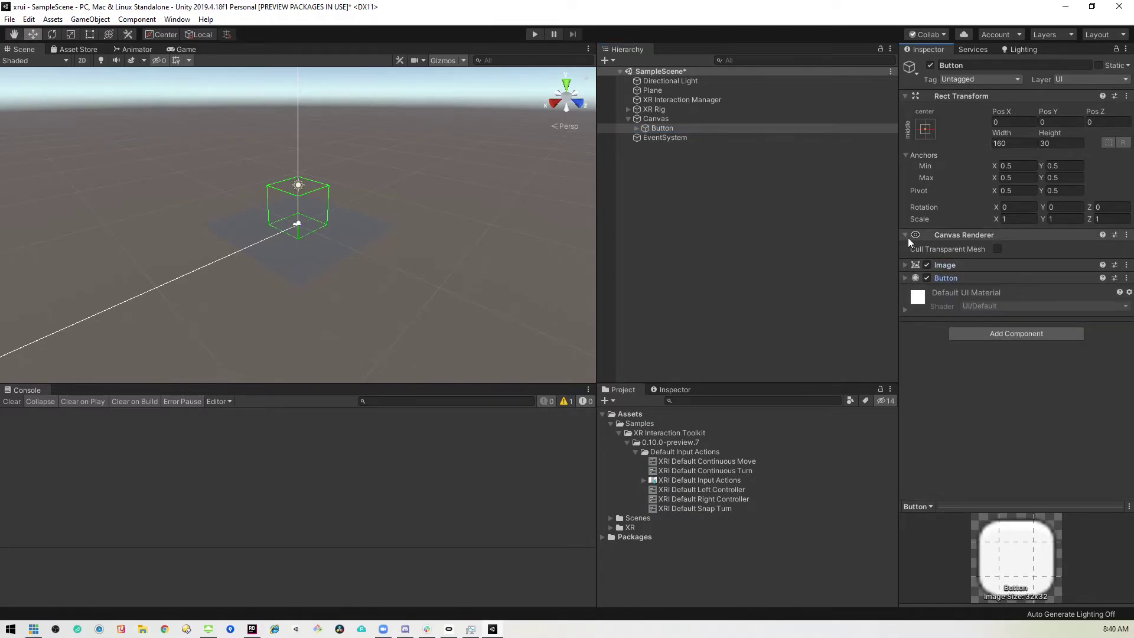
pyautogui.click(905, 236)
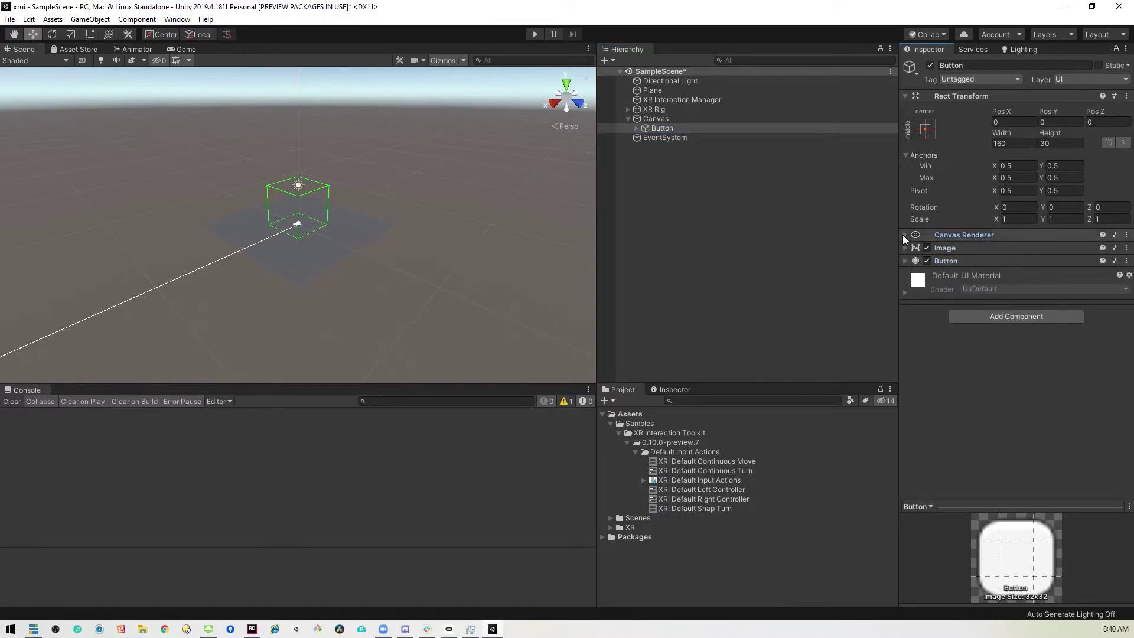
pyautogui.click(905, 96)
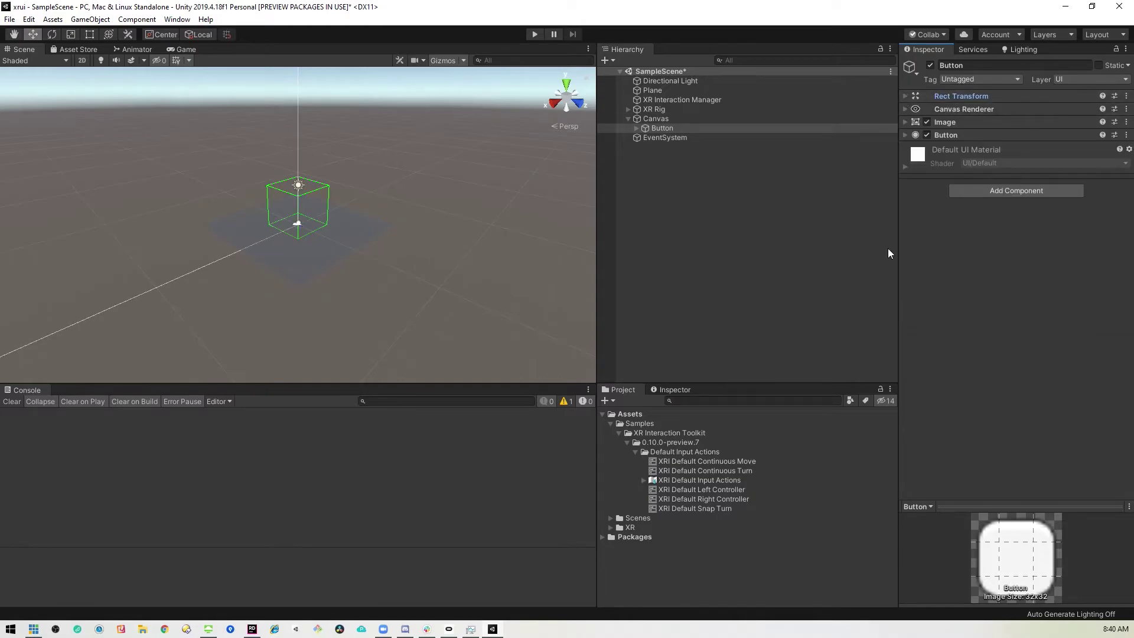
# Create a new script named buttonScript and attach it to the Button
pyautogui.click(1030, 193)
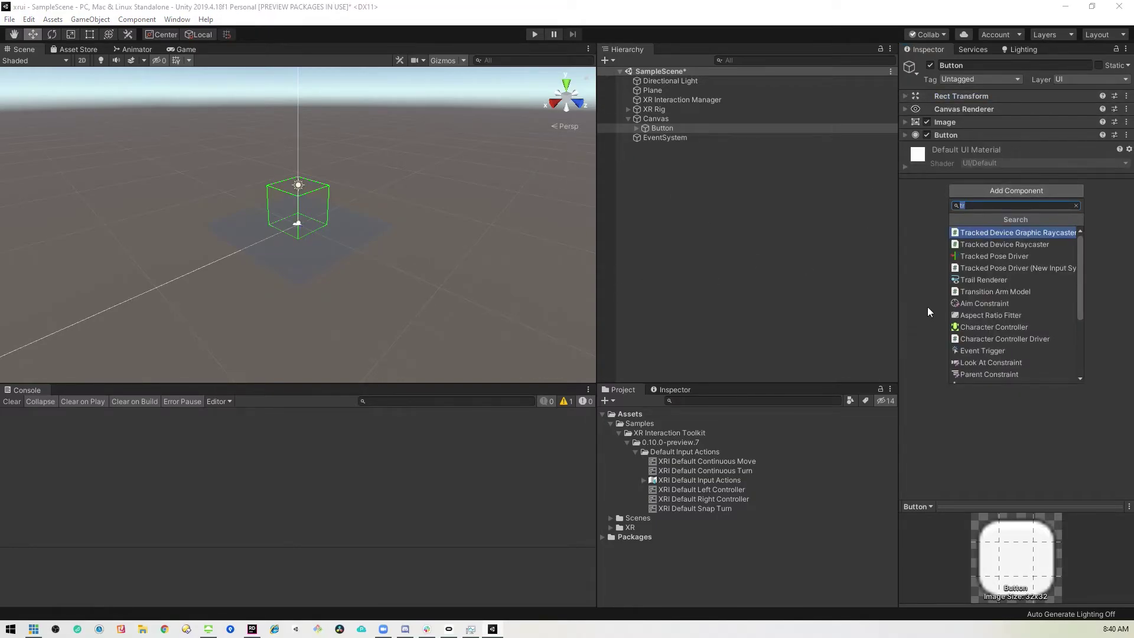
pyautogui.write('button')
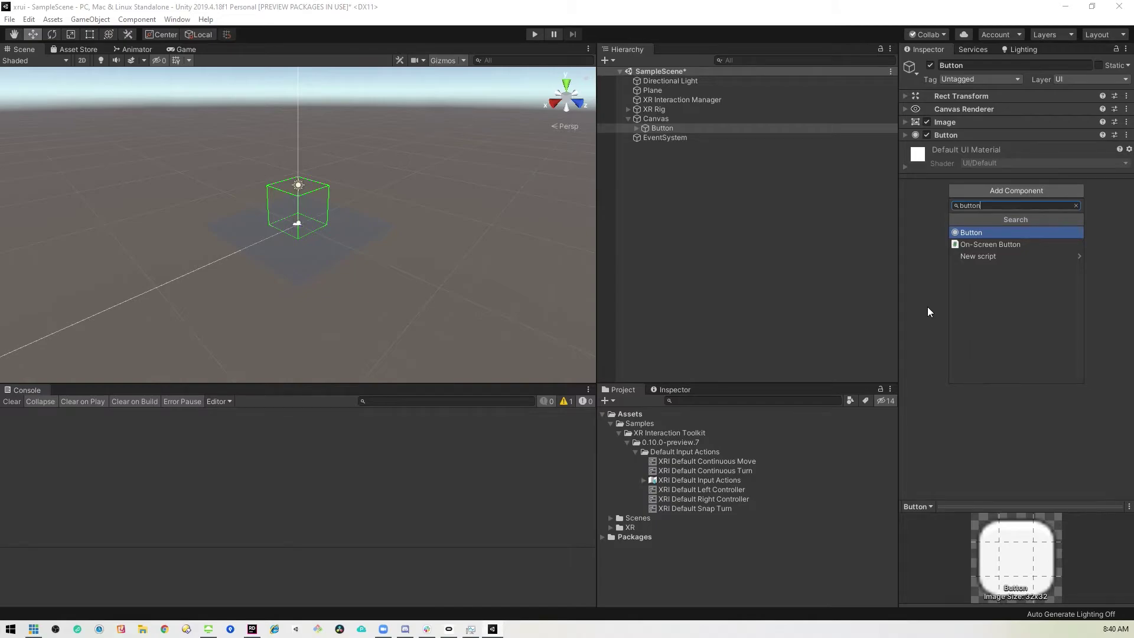
pyautogui.write('Script')
pyautogui.press('Return')
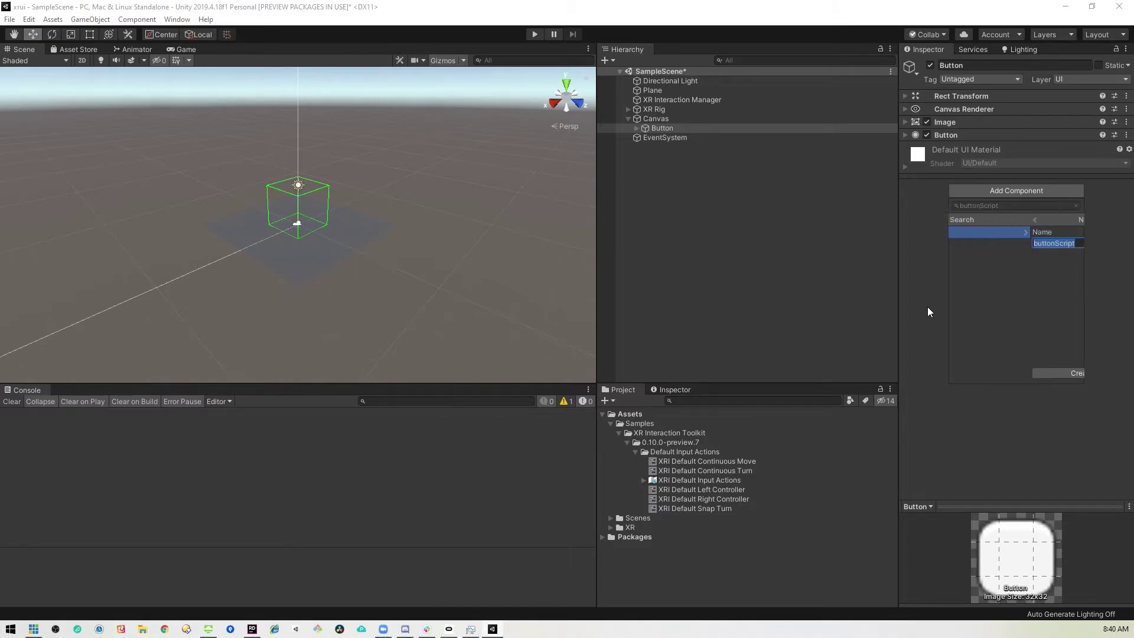
pyautogui.press('Return')
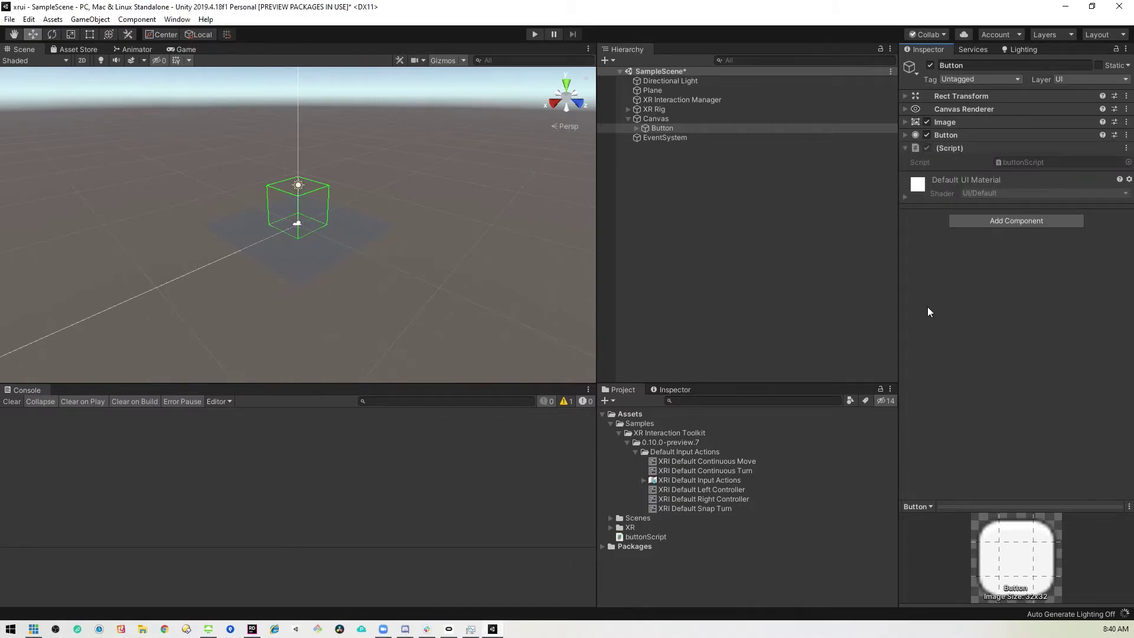
# Open buttonScript.cs in Rider and delete the default Start and Update methods
pyautogui.doubleClick(1038, 162)
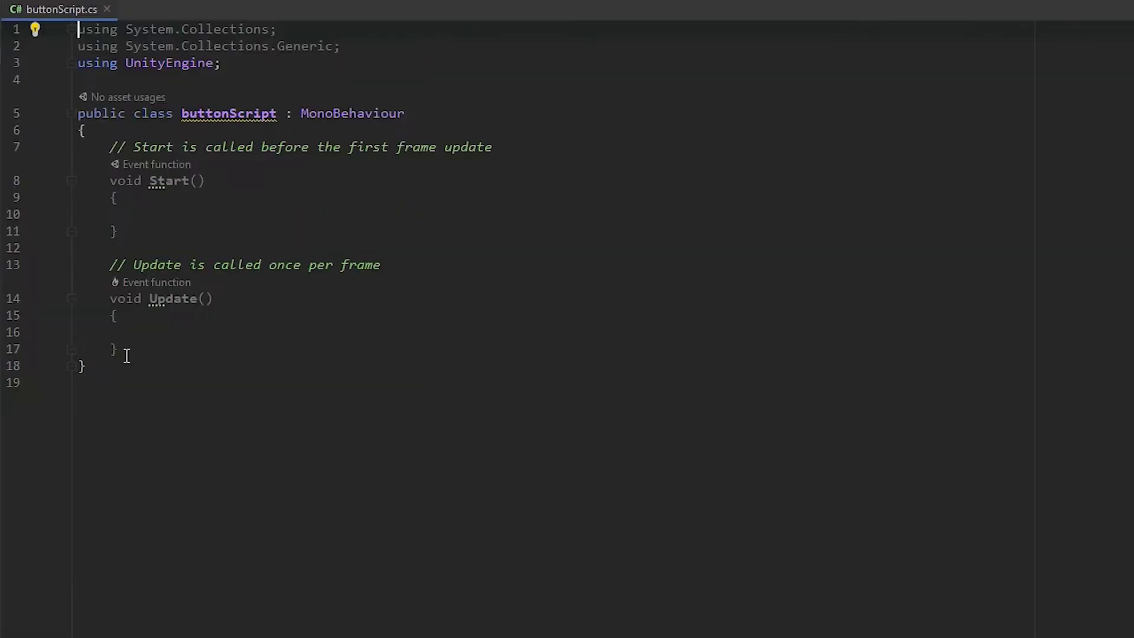
pyautogui.moveTo(126, 355); pyautogui.dragTo(52, 148)
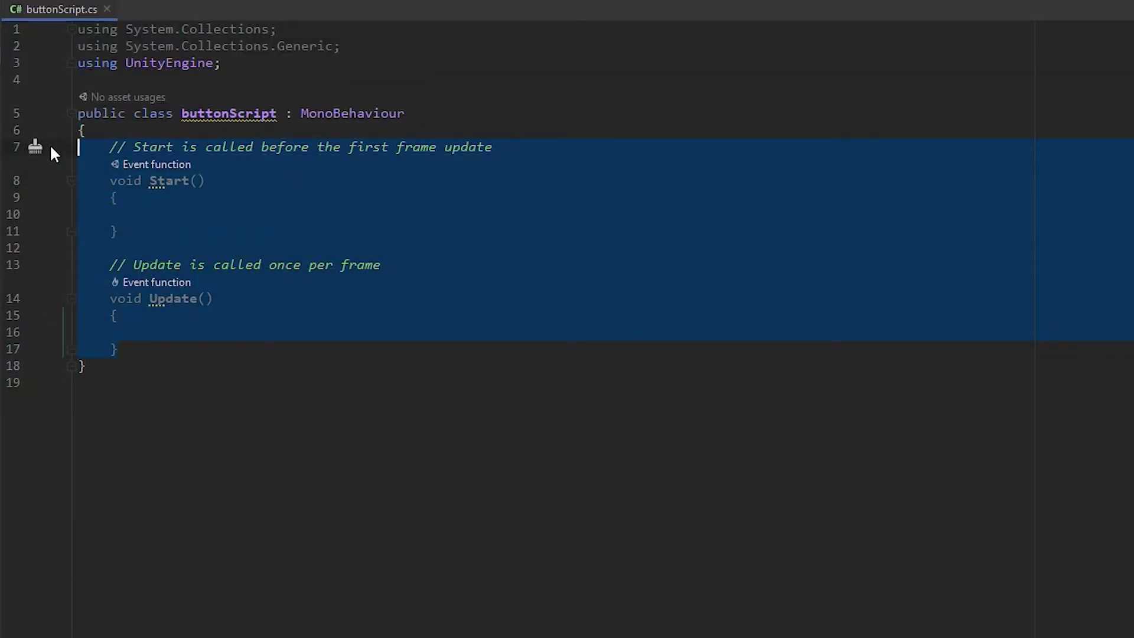
pyautogui.press('BackSpace')
# Declare a public void DoClick() method in the buttonScript class
pyautogui.press('Return')
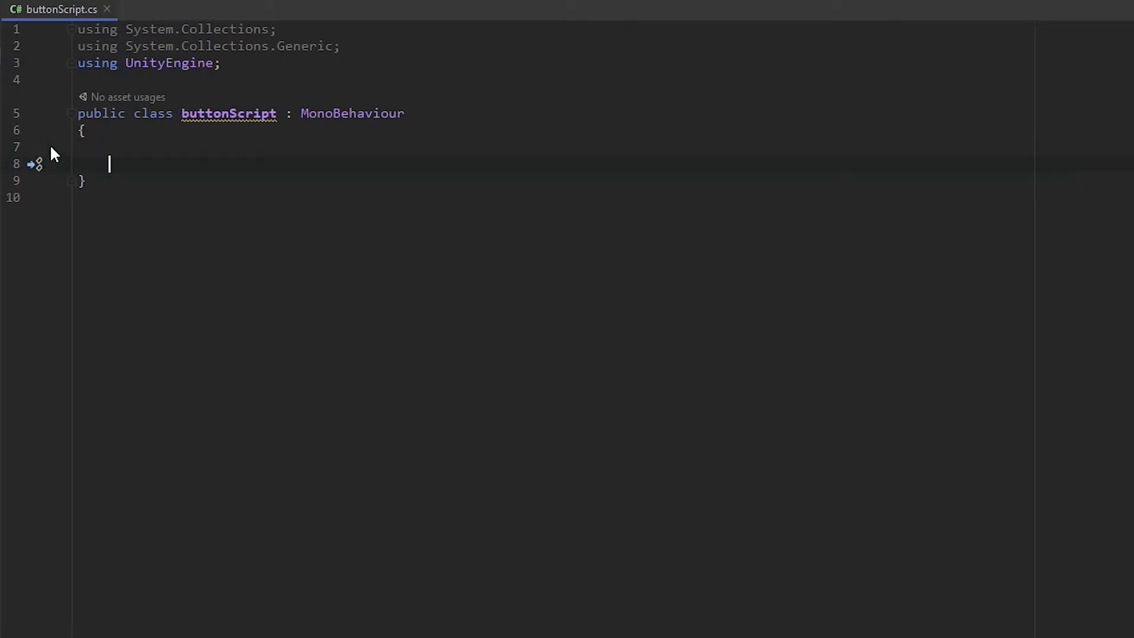
pyautogui.write('public voi')
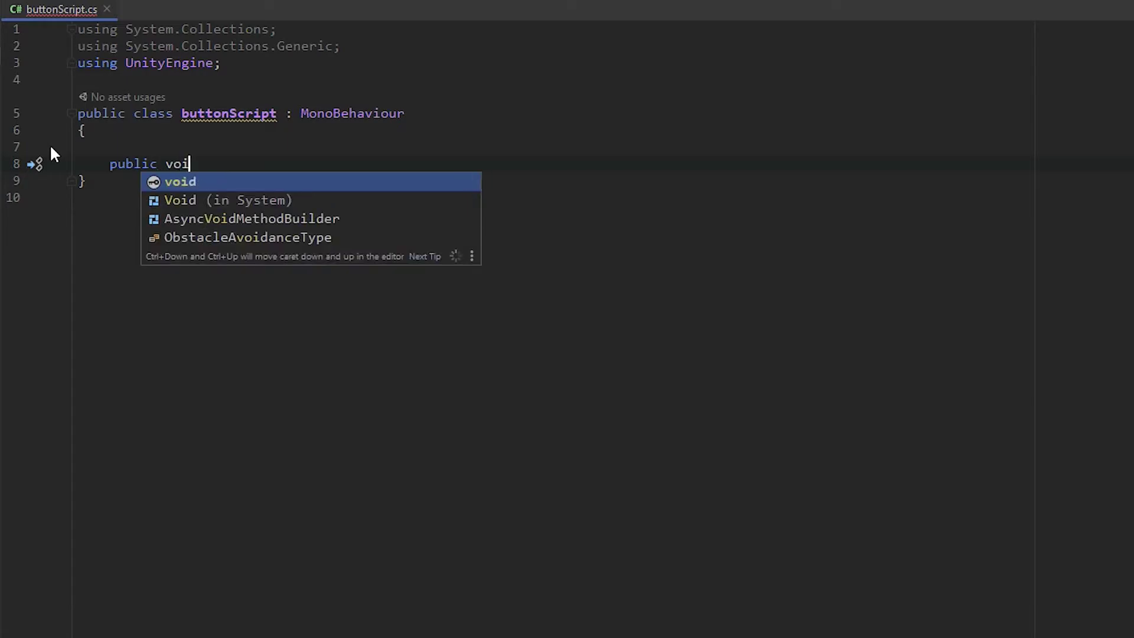
pyautogui.press('Return')
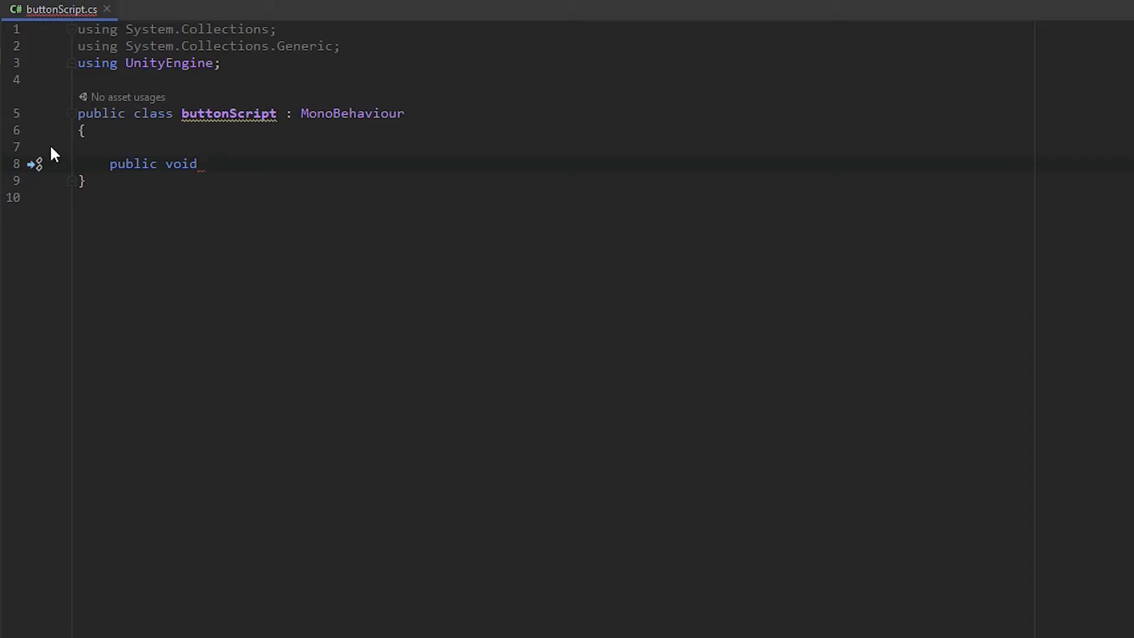
pyautogui.write('DoClick()')
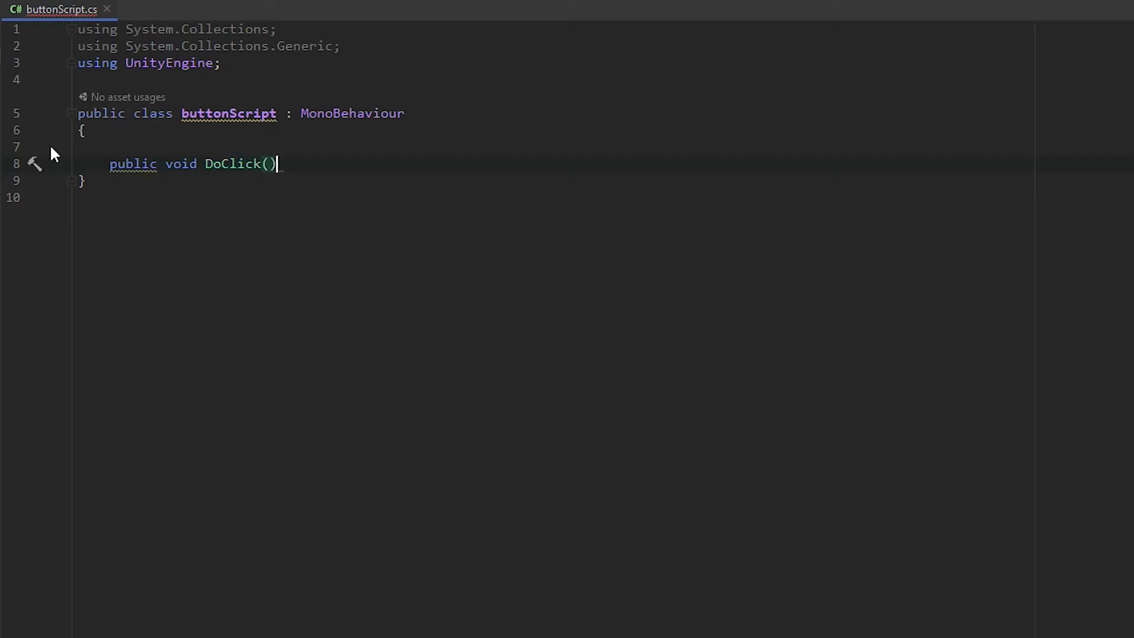
pyautogui.write('{')
pyautogui.press('Return')
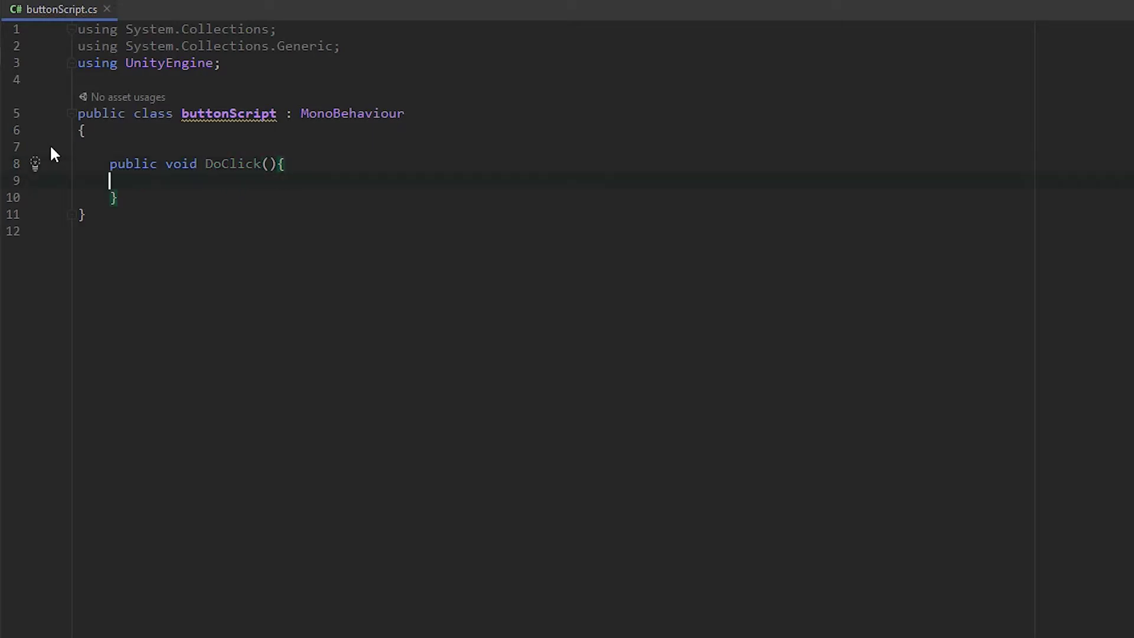
# Fill DoClick with Debug.Log("button clicked");
pyautogui.write('Debi')
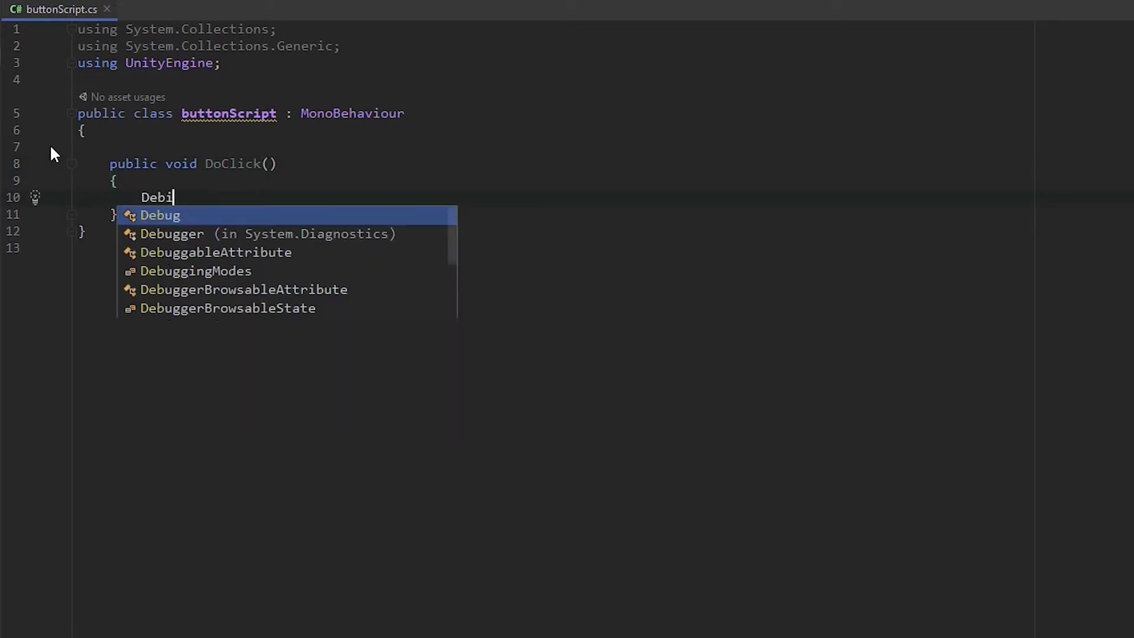
pyautogui.press('BackSpace')
pyautogui.write('ug.L')
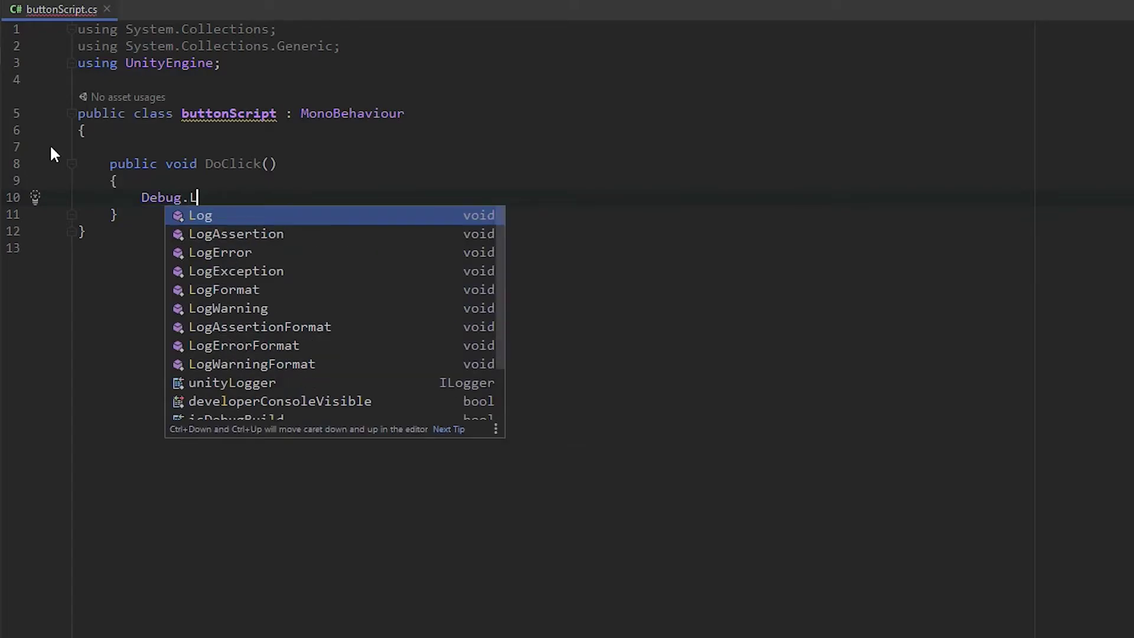
pyautogui.press('Return')
pyautogui.write('"button')
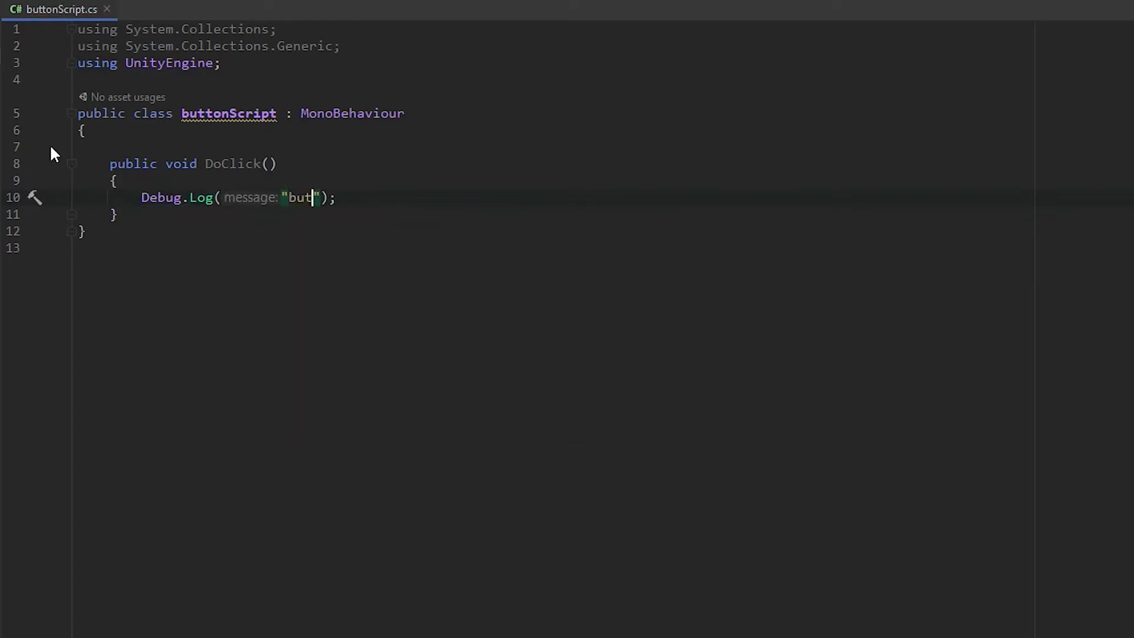
pyautogui.write(' clicked')
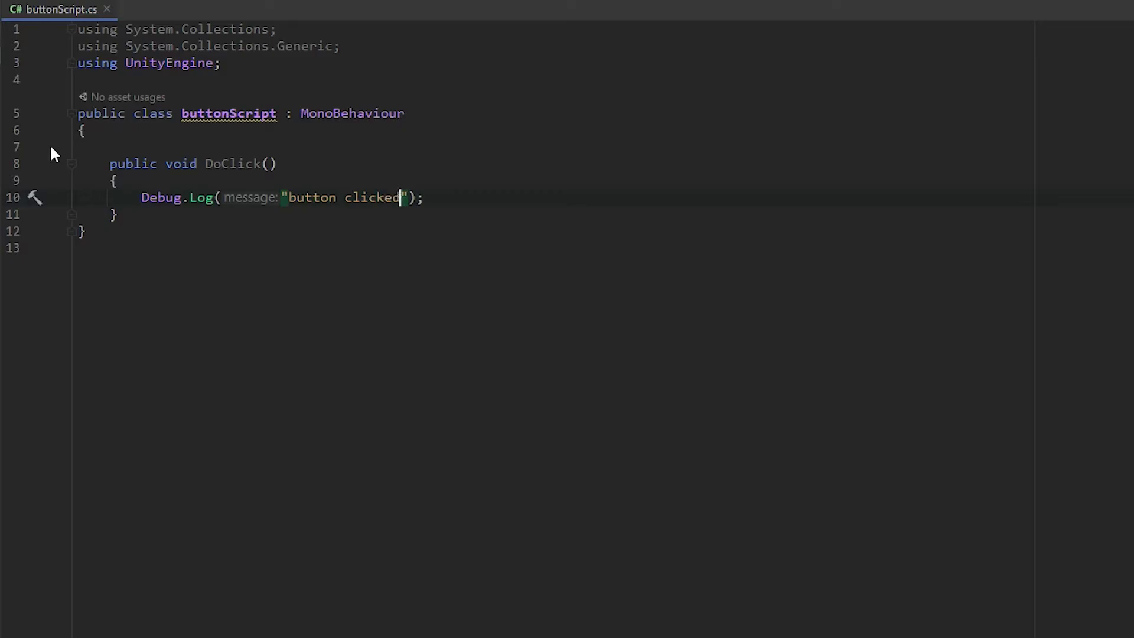
pyautogui.press('Up')
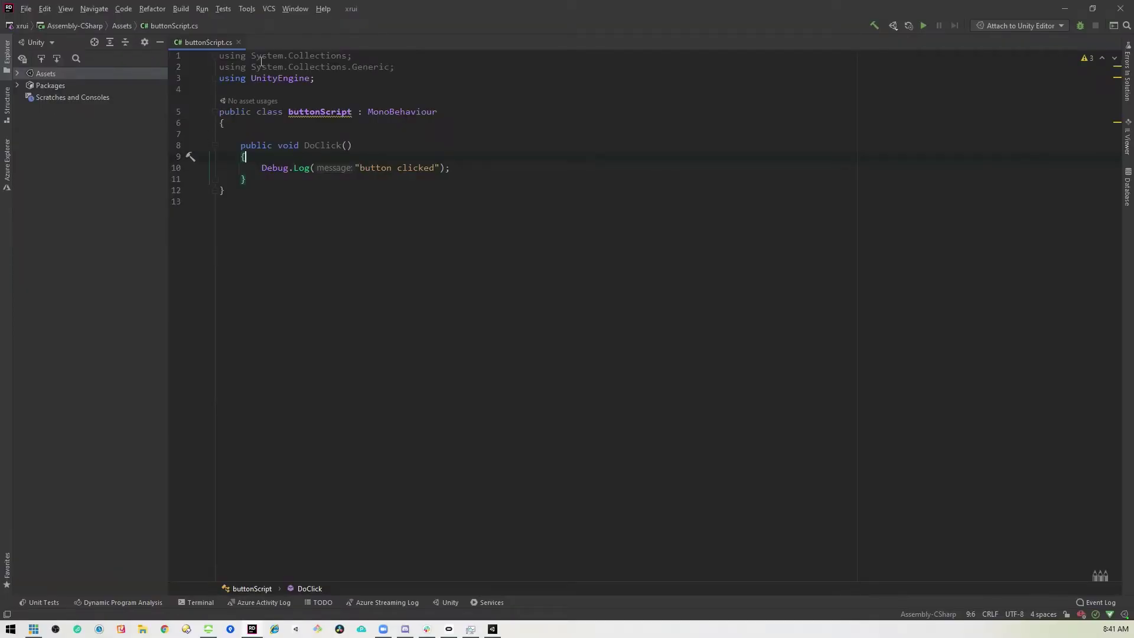
# Add an On Click entry targeting the Button object that calls buttonScript.DoClick()
pyautogui.click(493, 630)
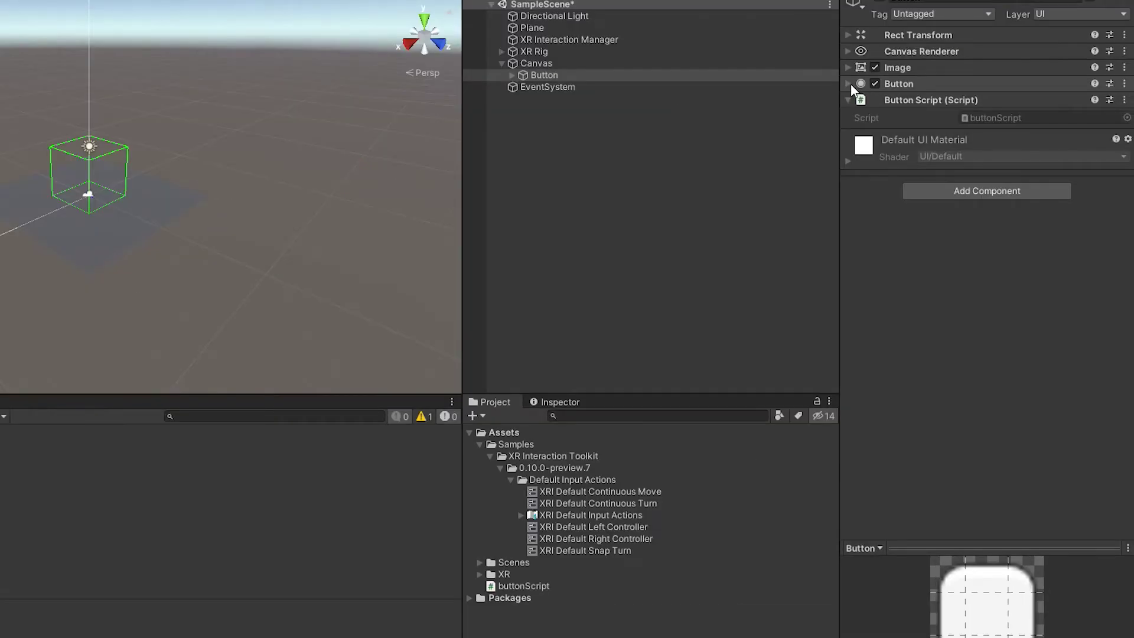
pyautogui.click(847, 83)
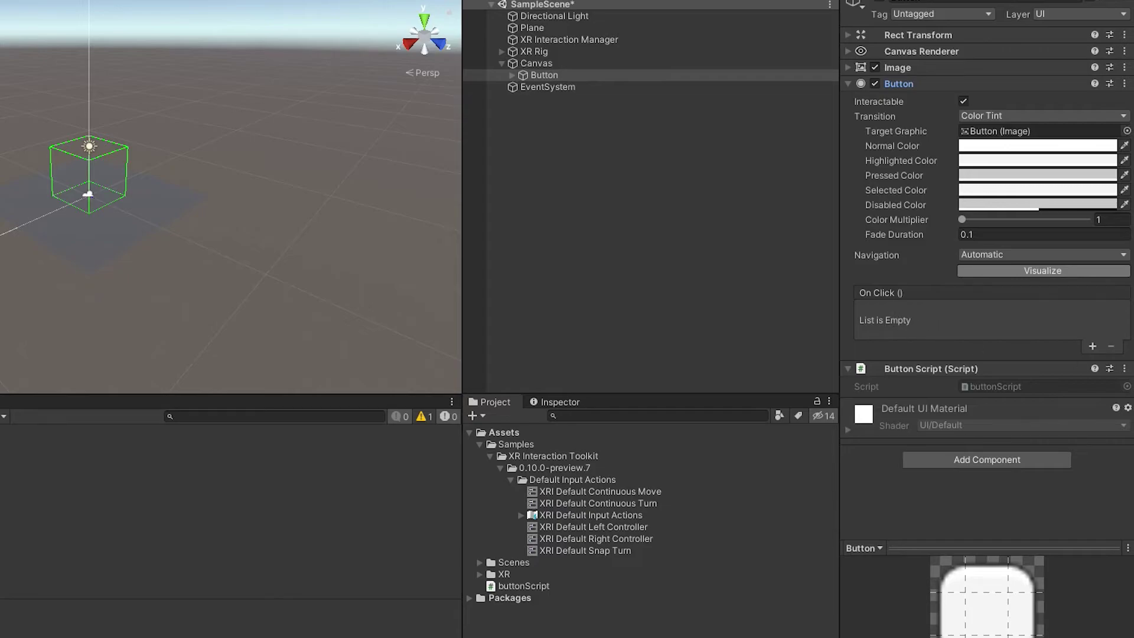
pyautogui.click(1092, 346)
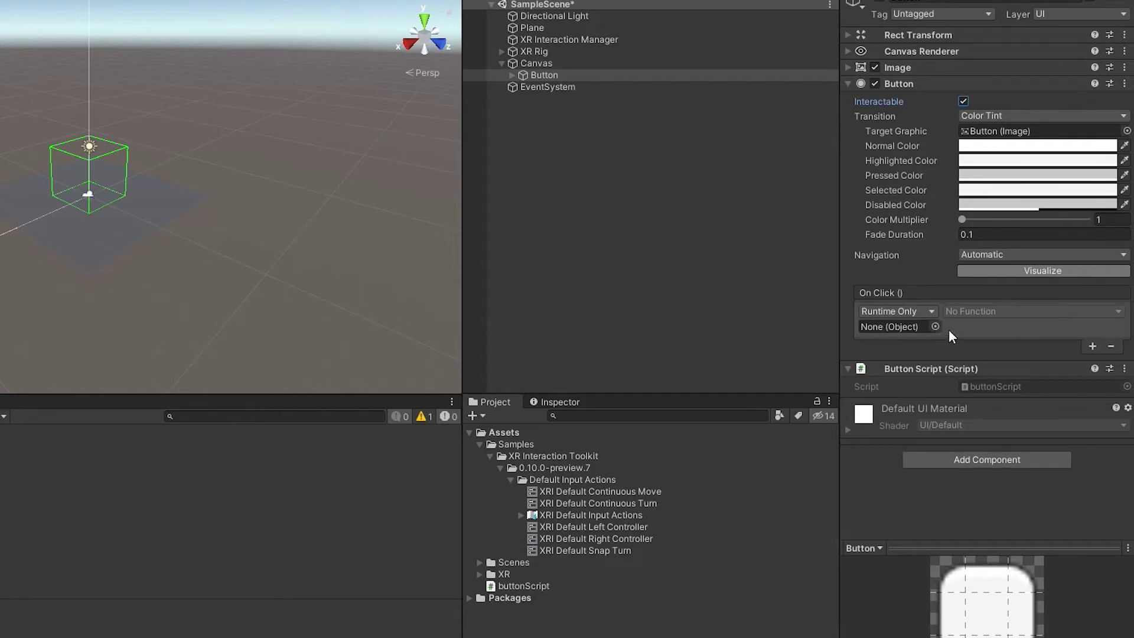
pyautogui.moveTo(547, 74); pyautogui.dragTo(893, 327)
pyautogui.click(1023, 311)
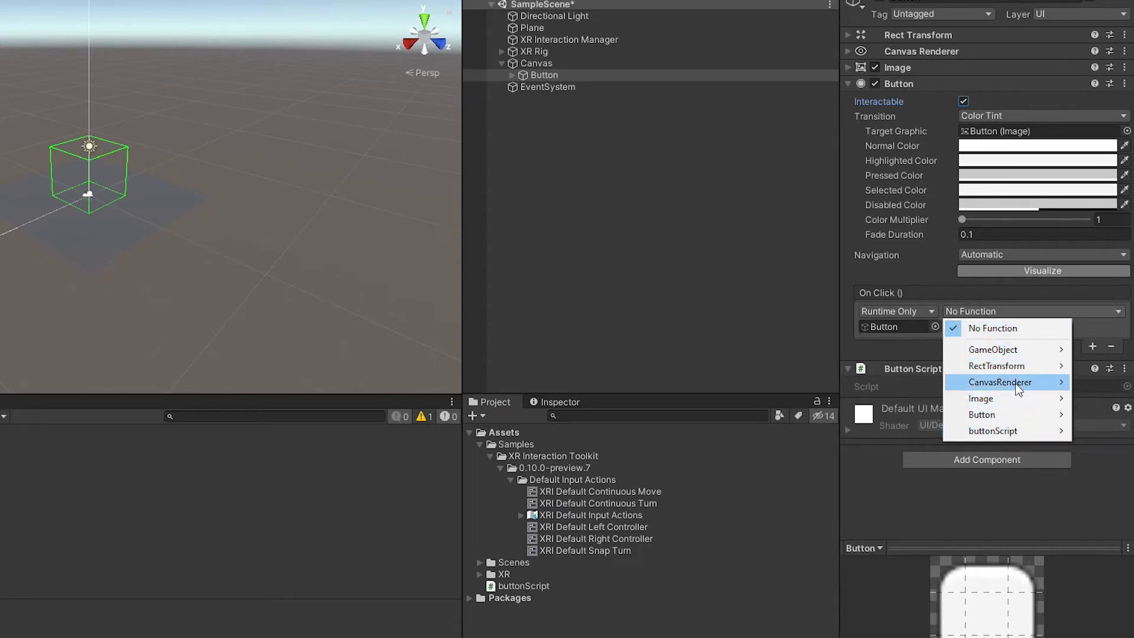
pyautogui.moveTo(992, 436)
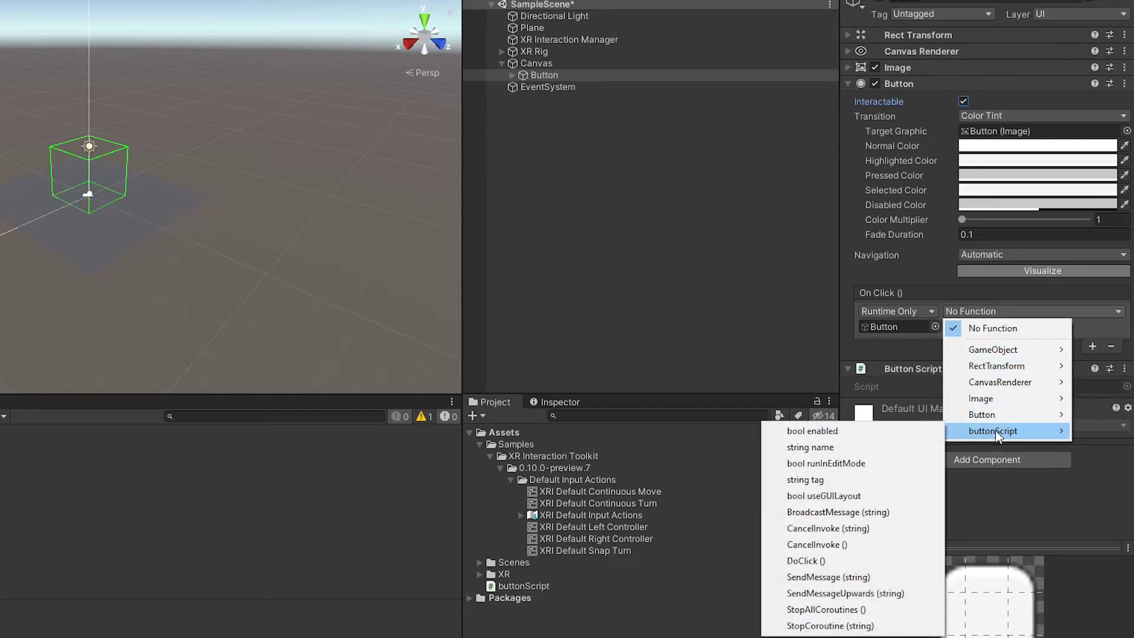
pyautogui.click(822, 562)
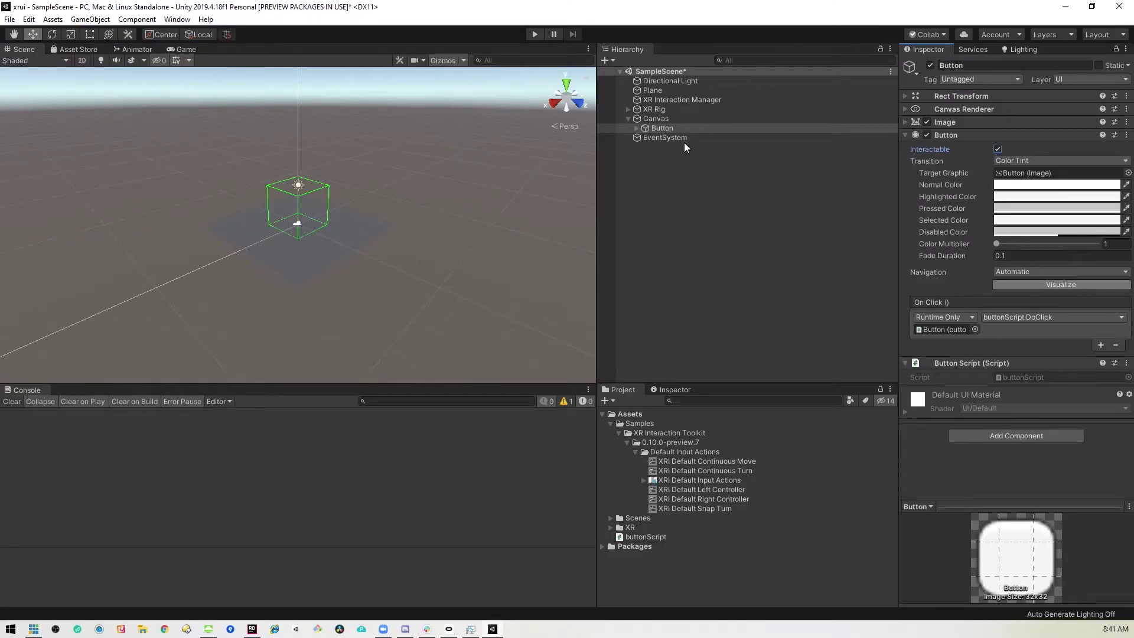
pyautogui.click(658, 139)
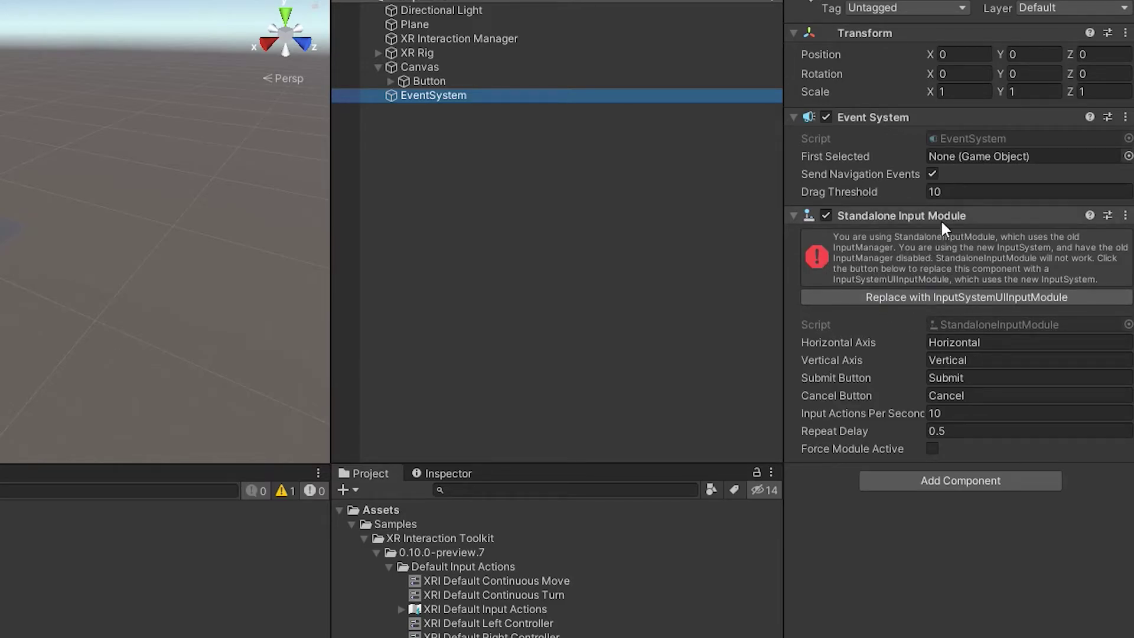
# On EventSystem, remove the Standalone Input Module and add an XRUI Input Module
pyautogui.click(1126, 215)
pyautogui.click(1073, 263)
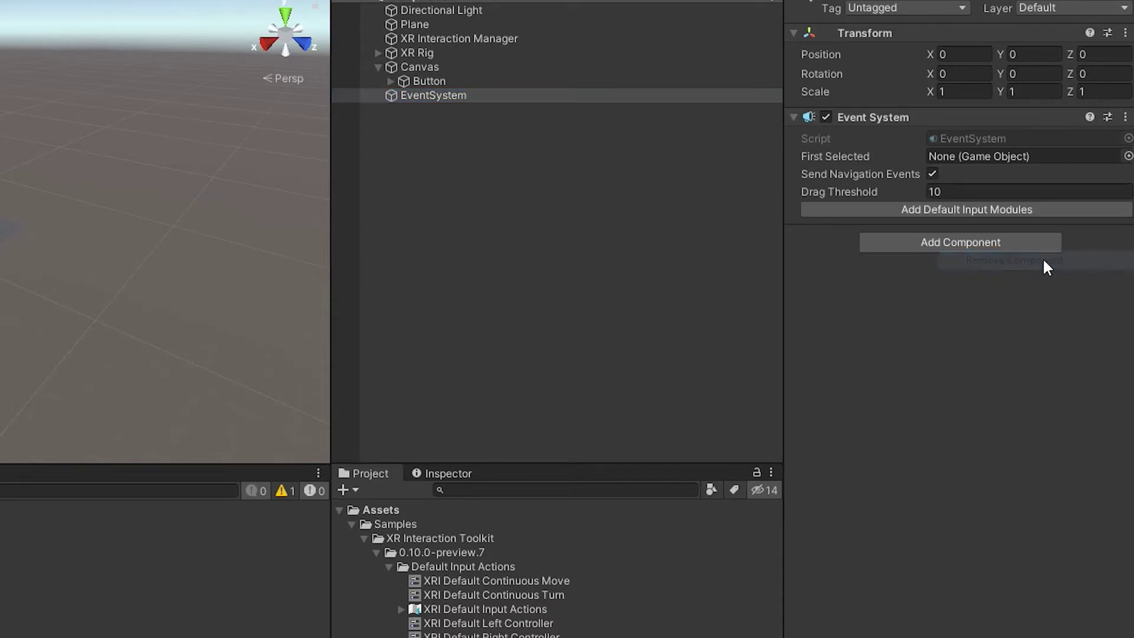
pyautogui.click(970, 244)
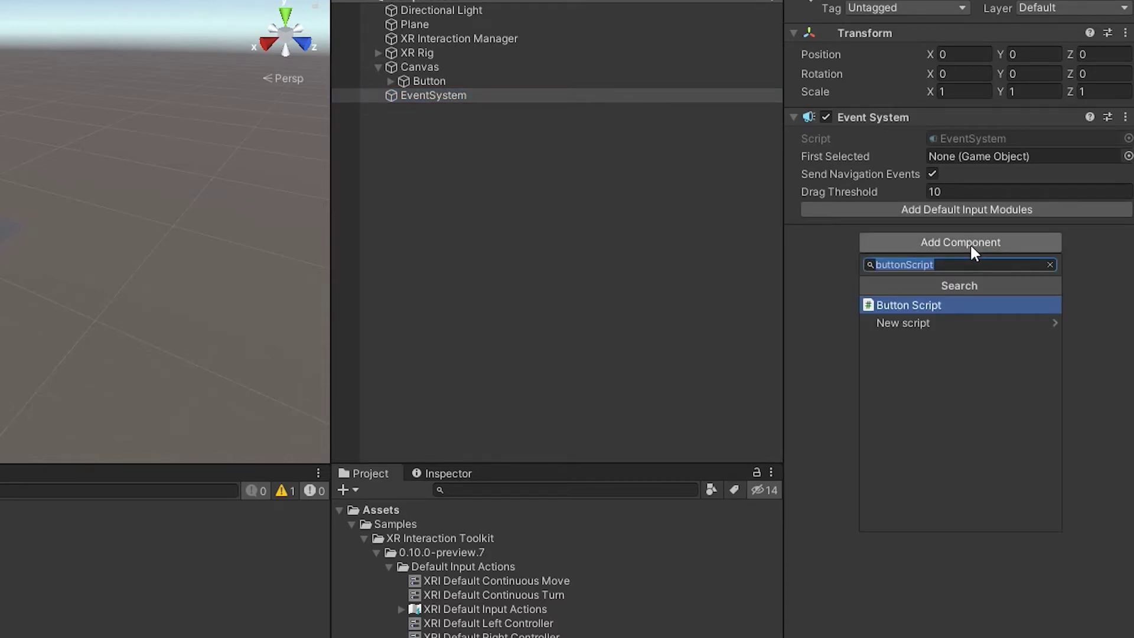
pyautogui.write('xrui')
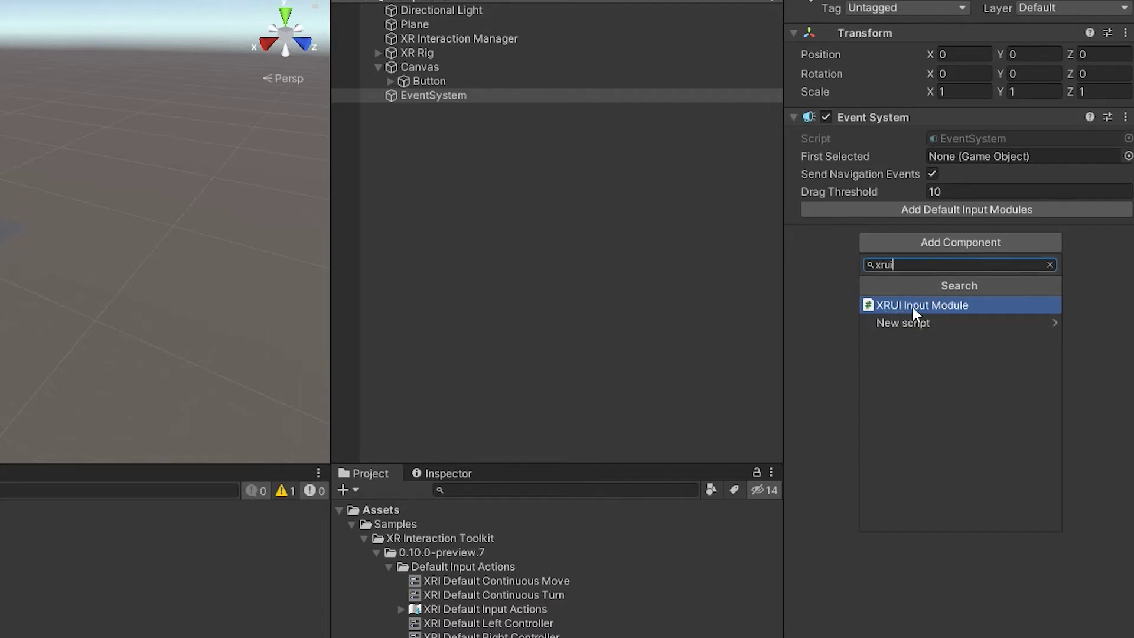
pyautogui.doubleClick(952, 301)
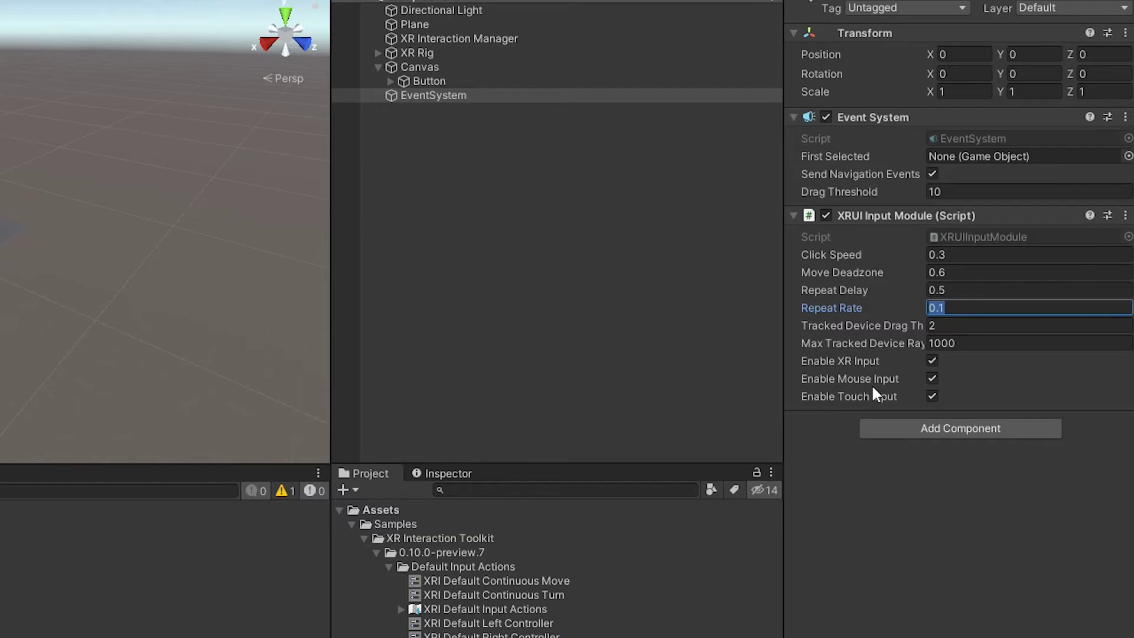
pyautogui.click(565, 246)
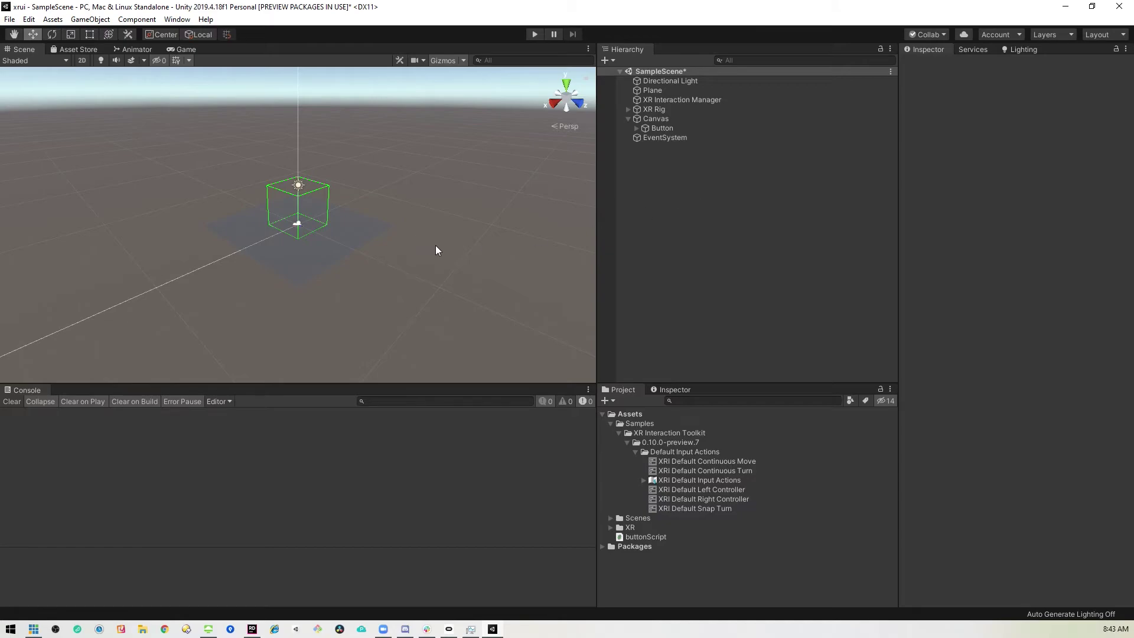
# Set the Canvas Rect Transform to Pos X 0, Pos Y 1, and Scale X and Y 0.002
pyautogui.scroll(-3, 435, 246)
pyautogui.keyDown('alt'); pyautogui.moveTo(451, 247); pyautogui.dragTo(445, 197); pyautogui.keyUp('alt')
pyautogui.click(665, 119)
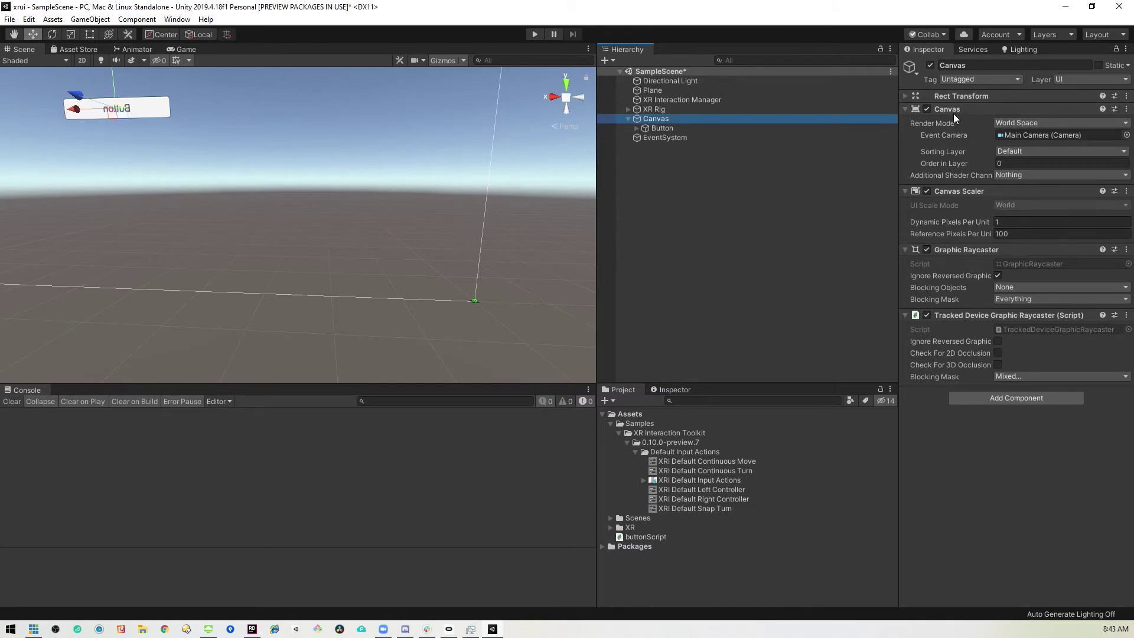
pyautogui.click(905, 97)
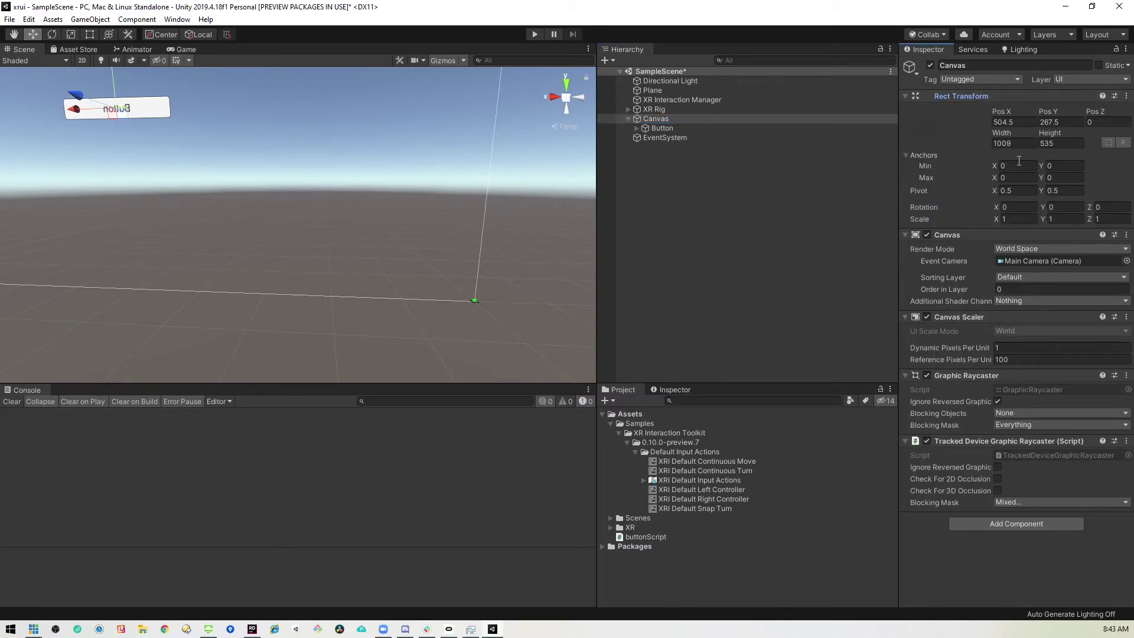
pyautogui.click(1021, 122)
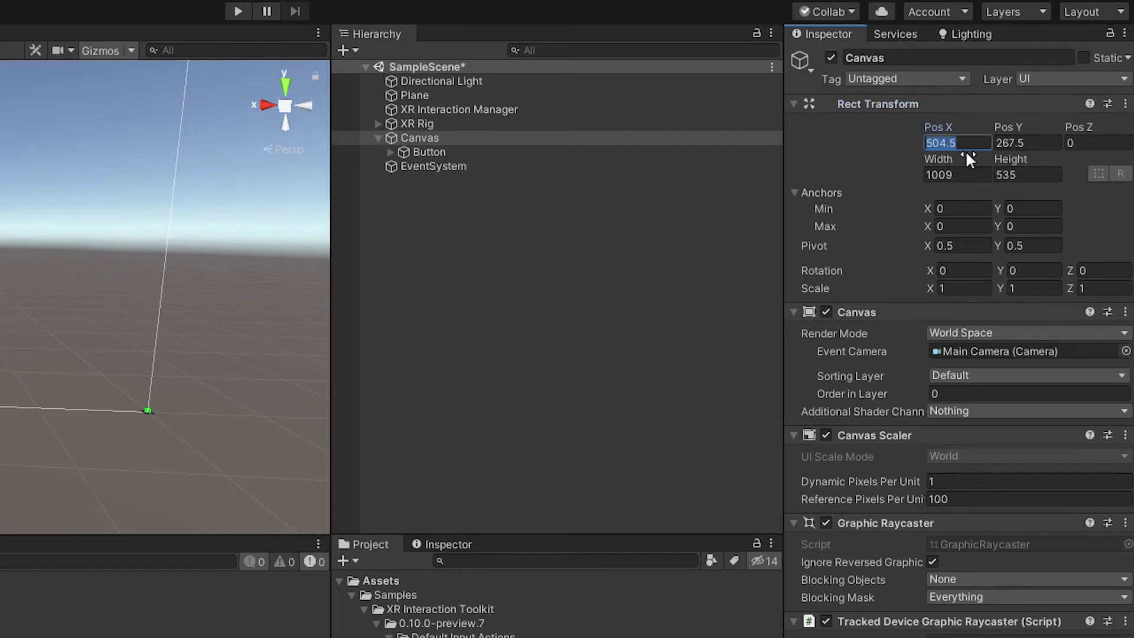
pyautogui.write('0')
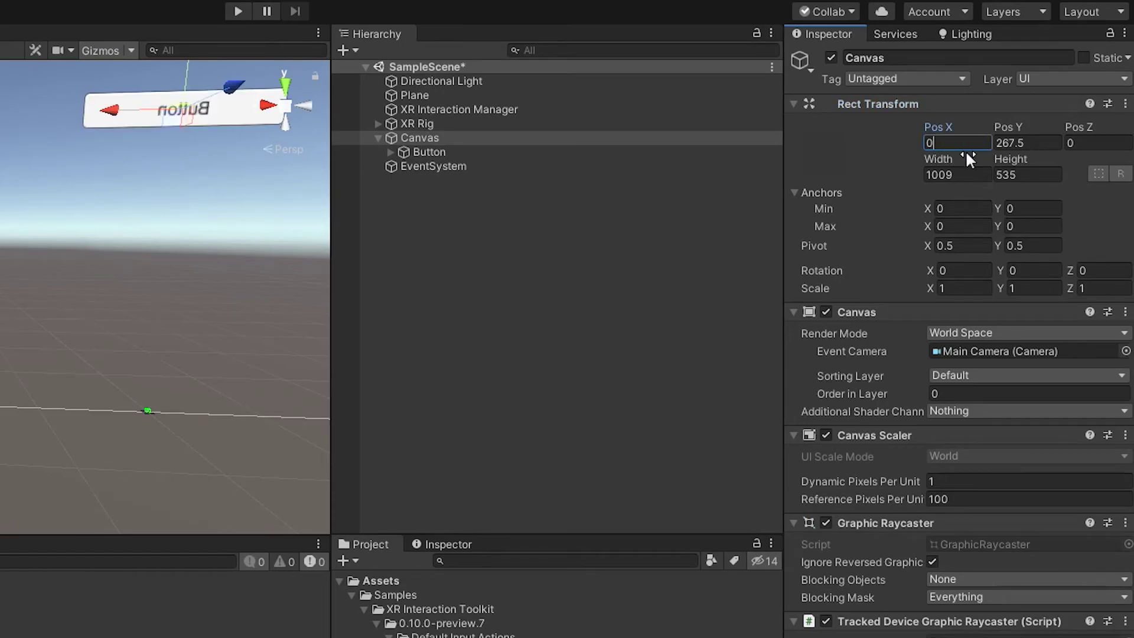
pyautogui.press('Tab')
pyautogui.write('1')
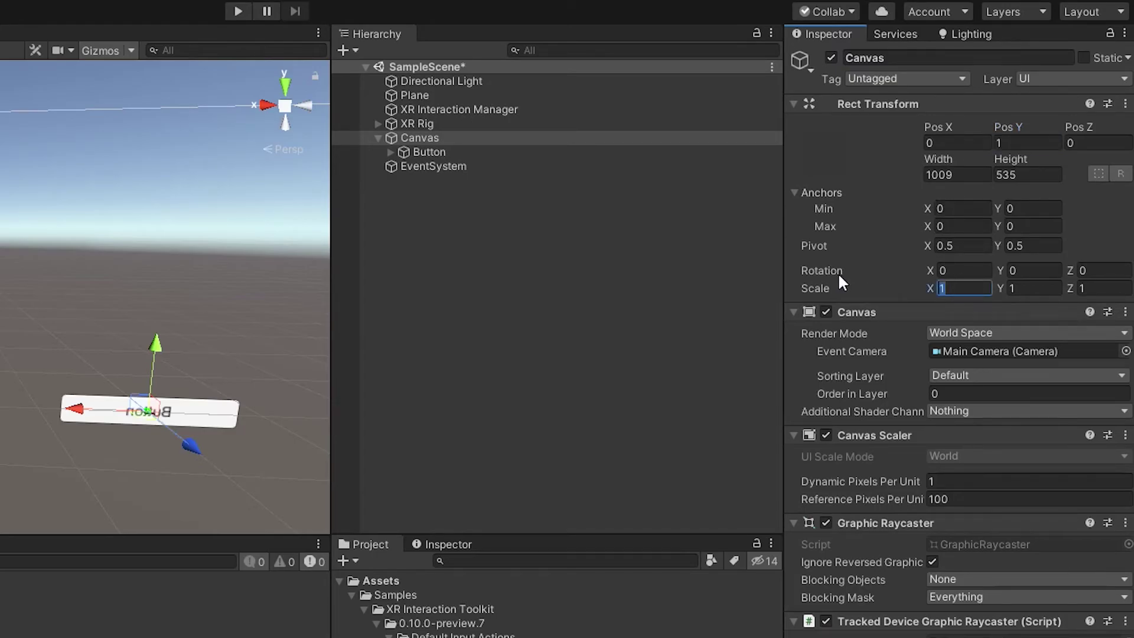
pyautogui.write('0.002')
pyautogui.press('Tab')
pyautogui.write('0.002')
pyautogui.press('Tab')
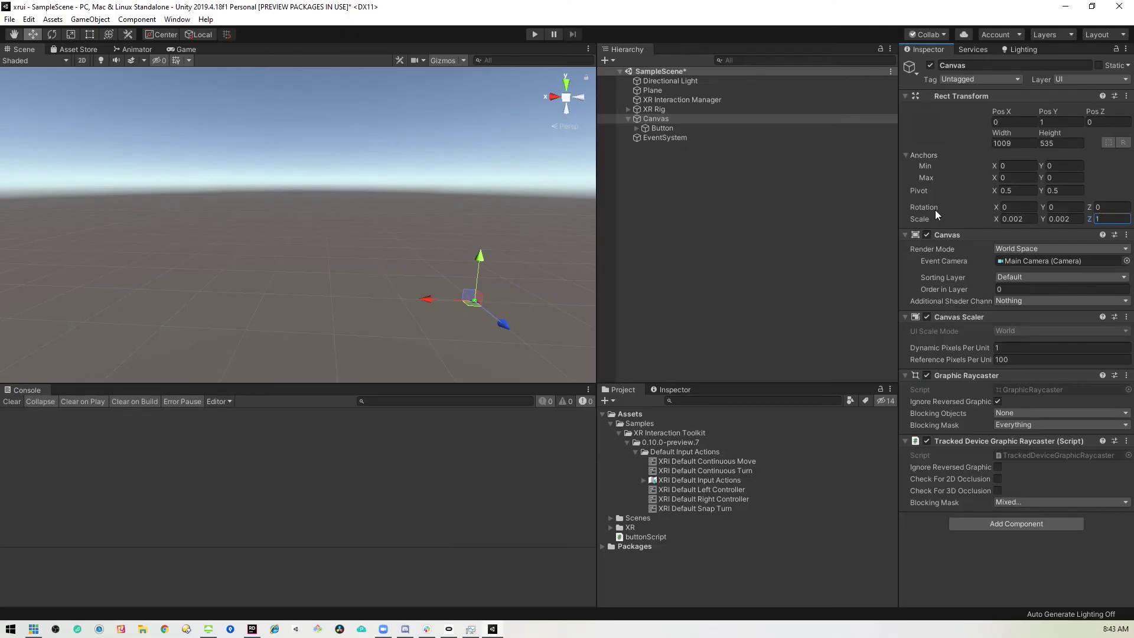
# Frame the Canvas and drag it forward along Z to Pos Z 1.791
pyautogui.doubleClick(663, 119)
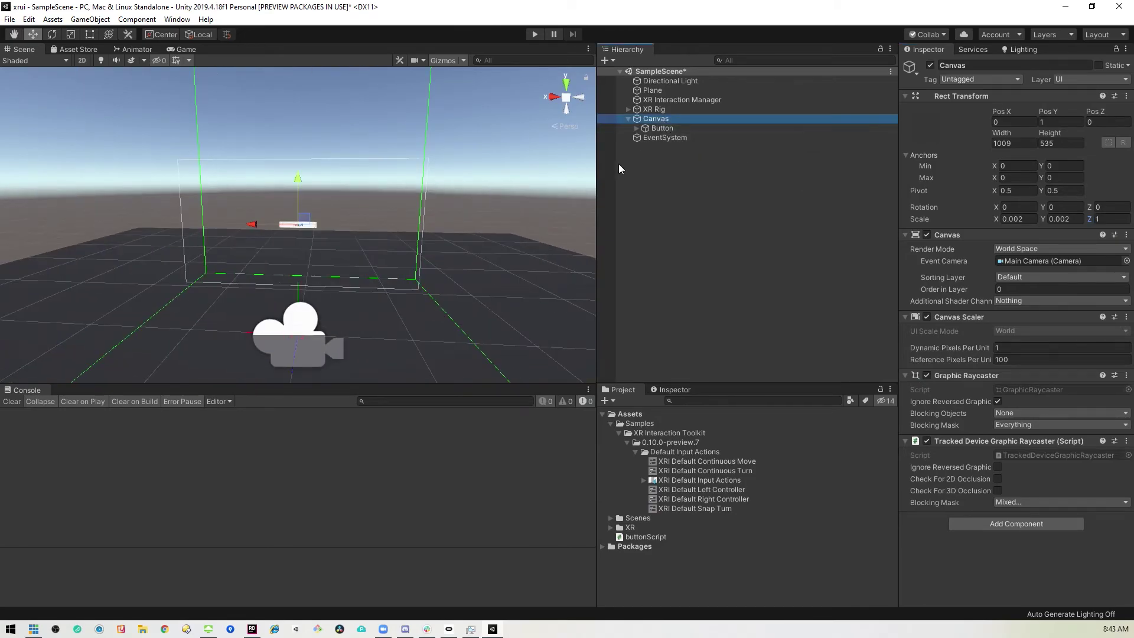
pyautogui.keyDown('alt'); pyautogui.moveTo(496, 206); pyautogui.dragTo(162, 235); pyautogui.keyUp('alt')
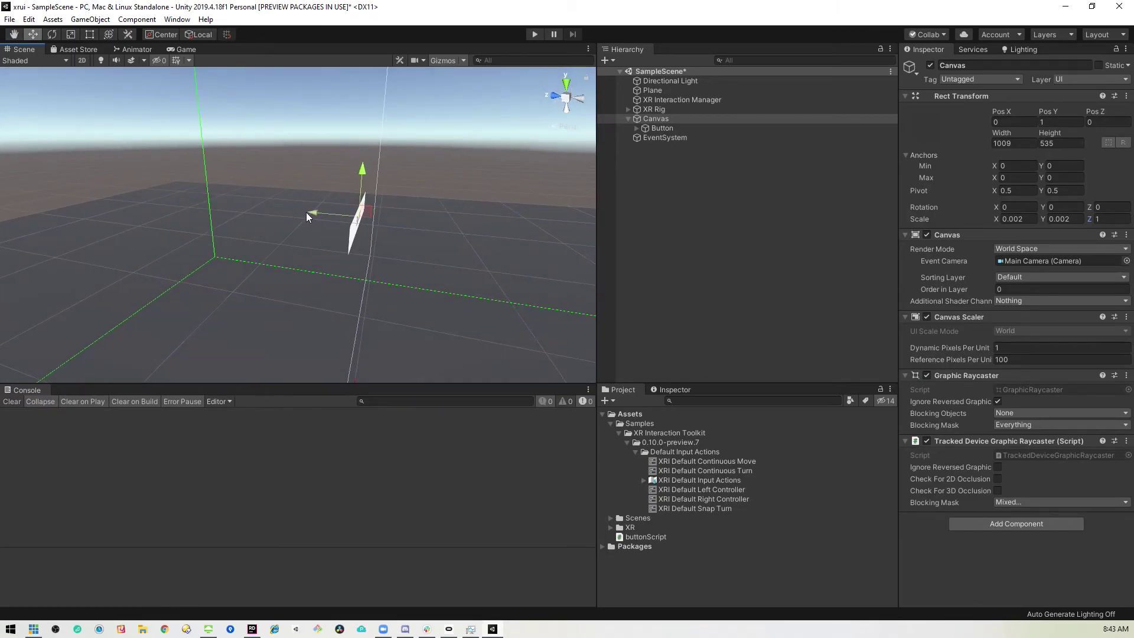
pyautogui.moveTo(315, 211); pyautogui.dragTo(998, 221)
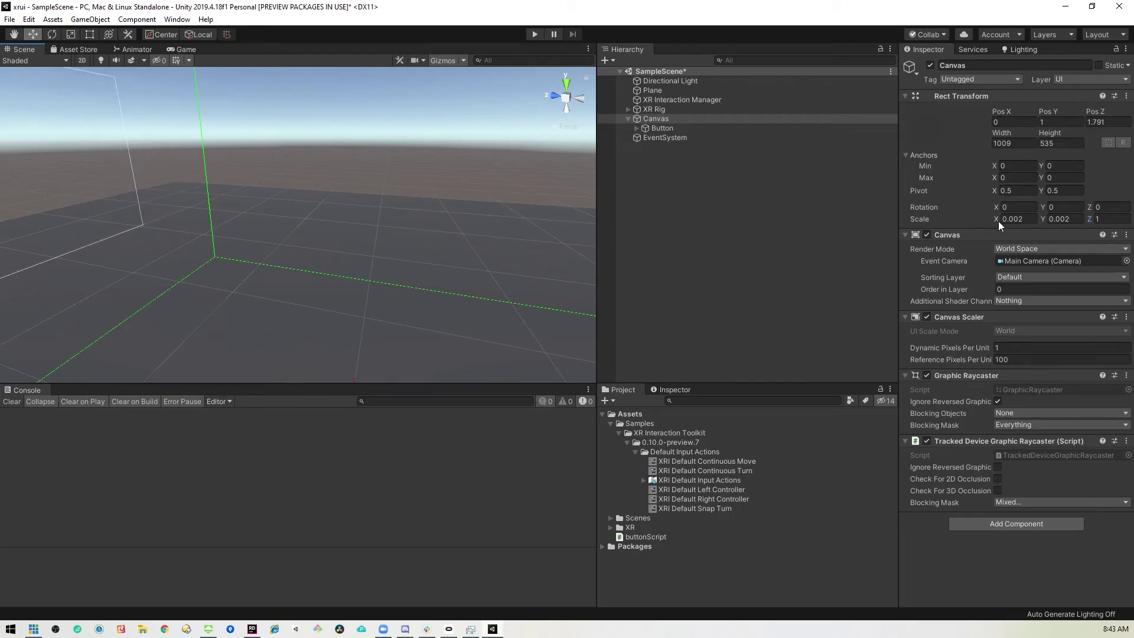
pyautogui.scroll(-10, 73, 157)
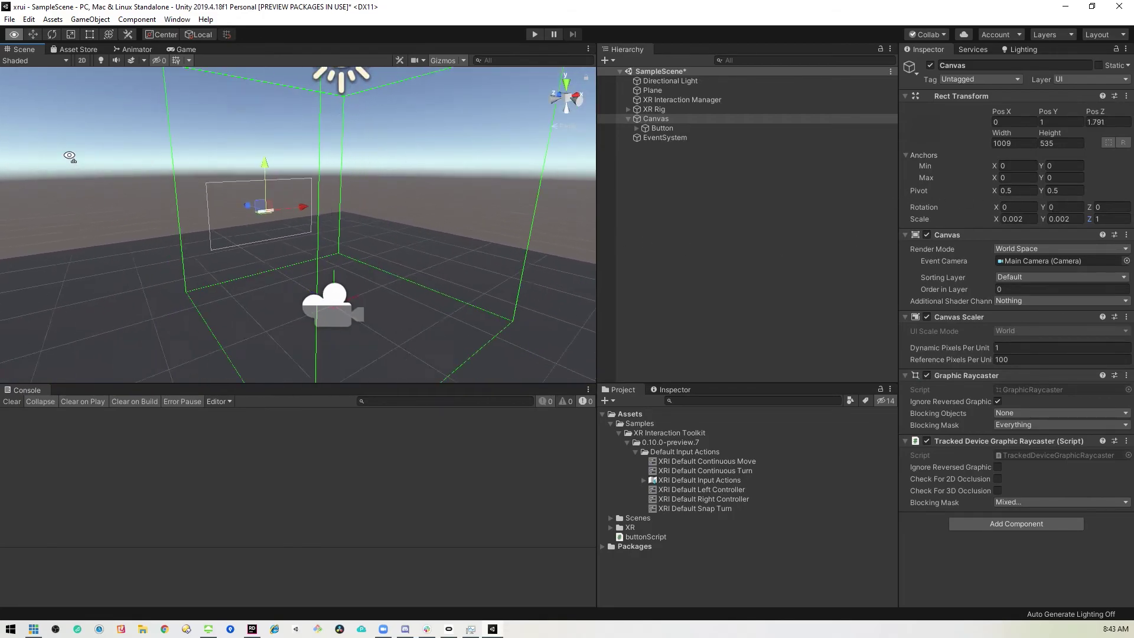
pyautogui.keyDown('alt'); pyautogui.moveTo(89, 150); pyautogui.dragTo(92, 154); pyautogui.keyUp('alt')
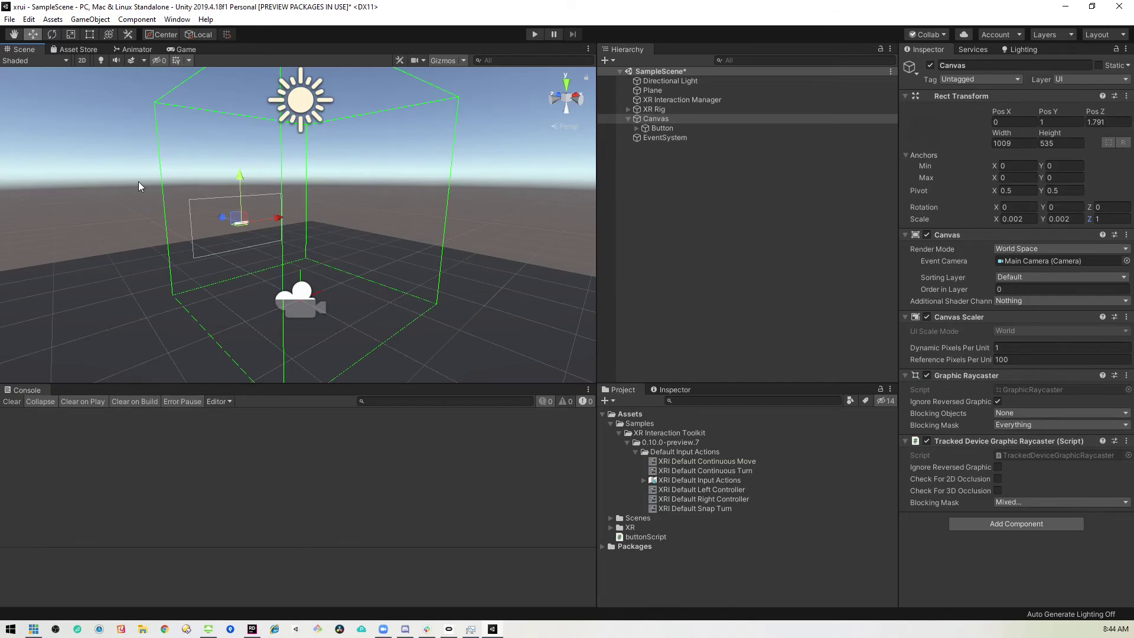
# Enter Play mode to test the VR scene
pyautogui.click(534, 34)
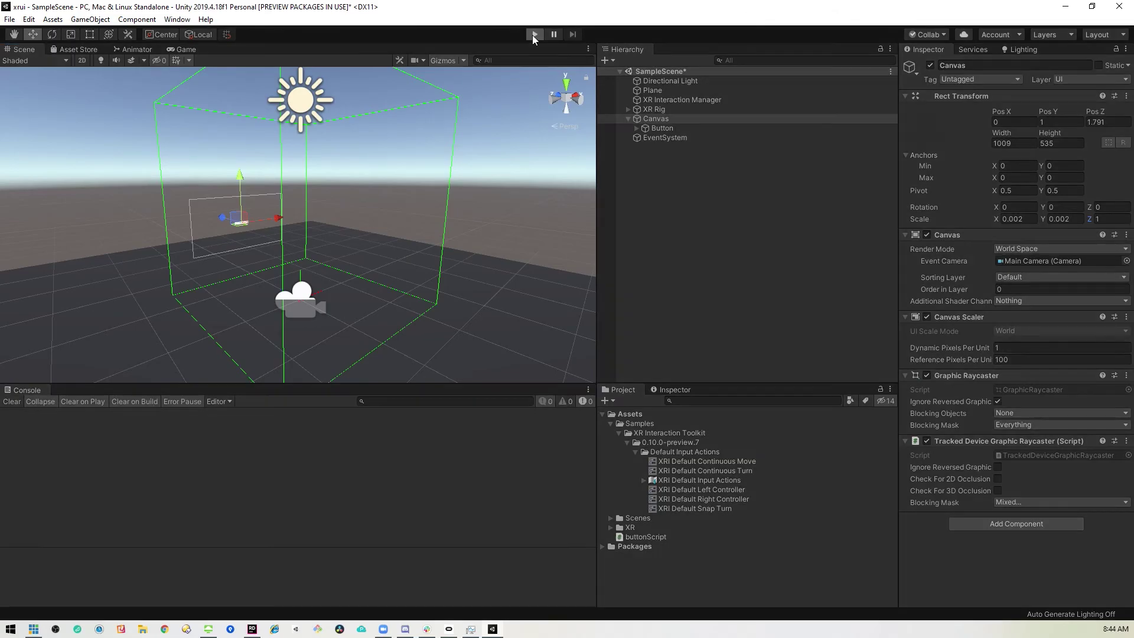